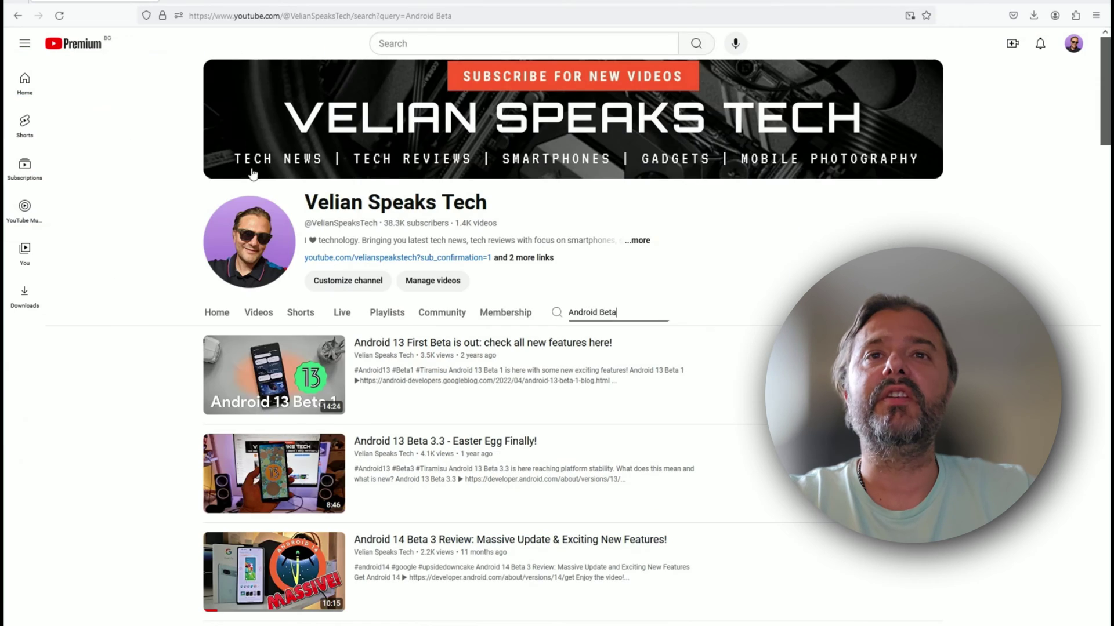
# Scroll through the channel's earlier 'Android Beta' review videos in YouTube.
pyautogui.scroll(-1, 406, 348)
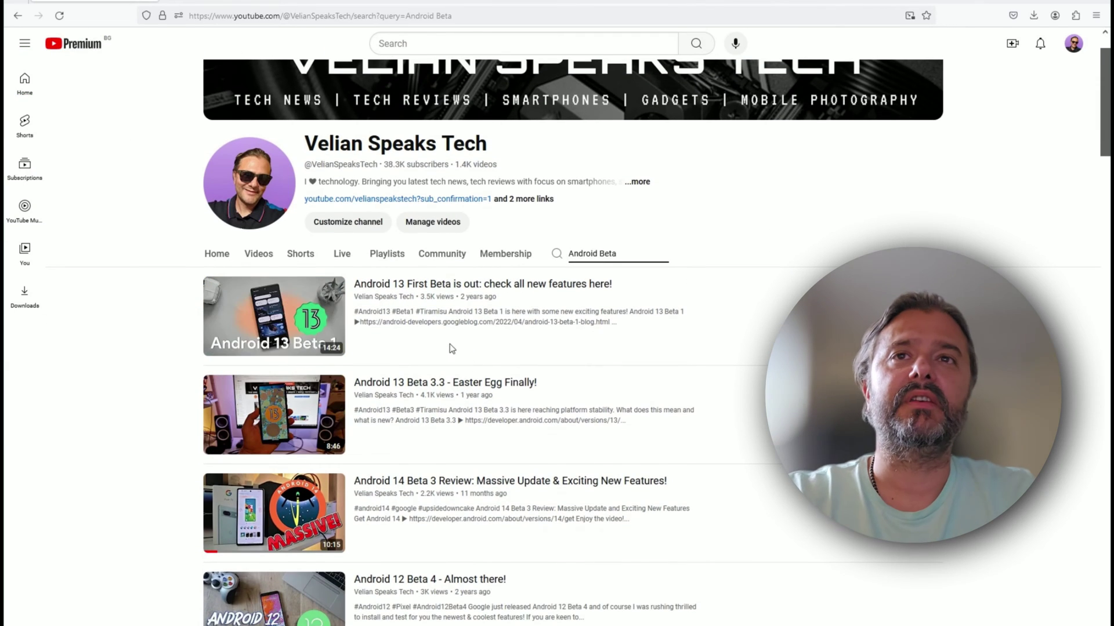
pyautogui.scroll(-1, 420, 406)
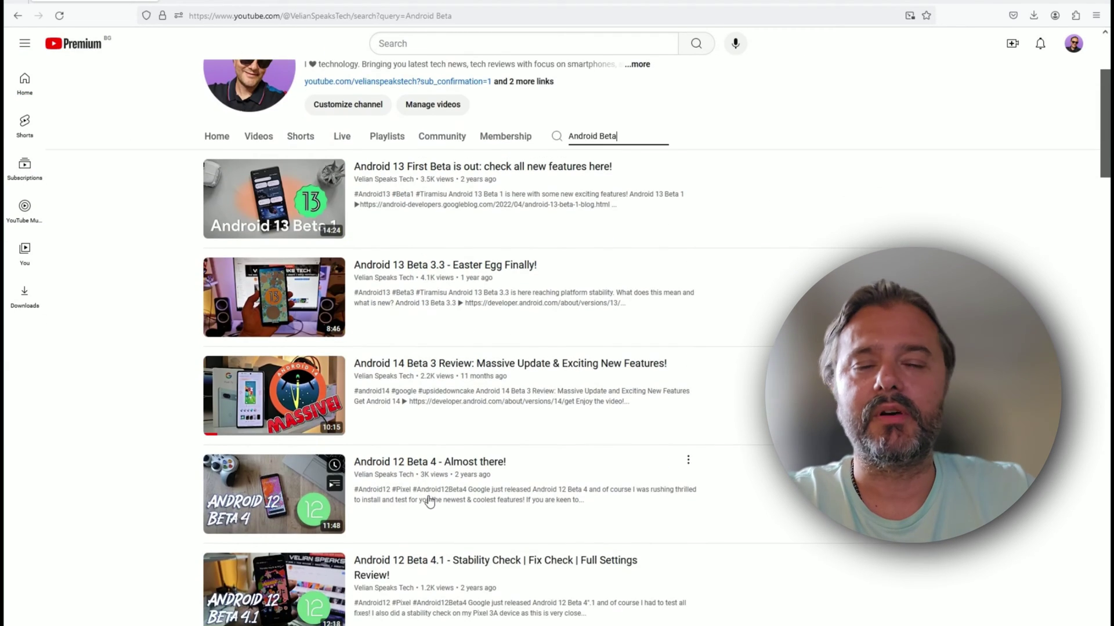
pyautogui.scroll(-2, 427, 499)
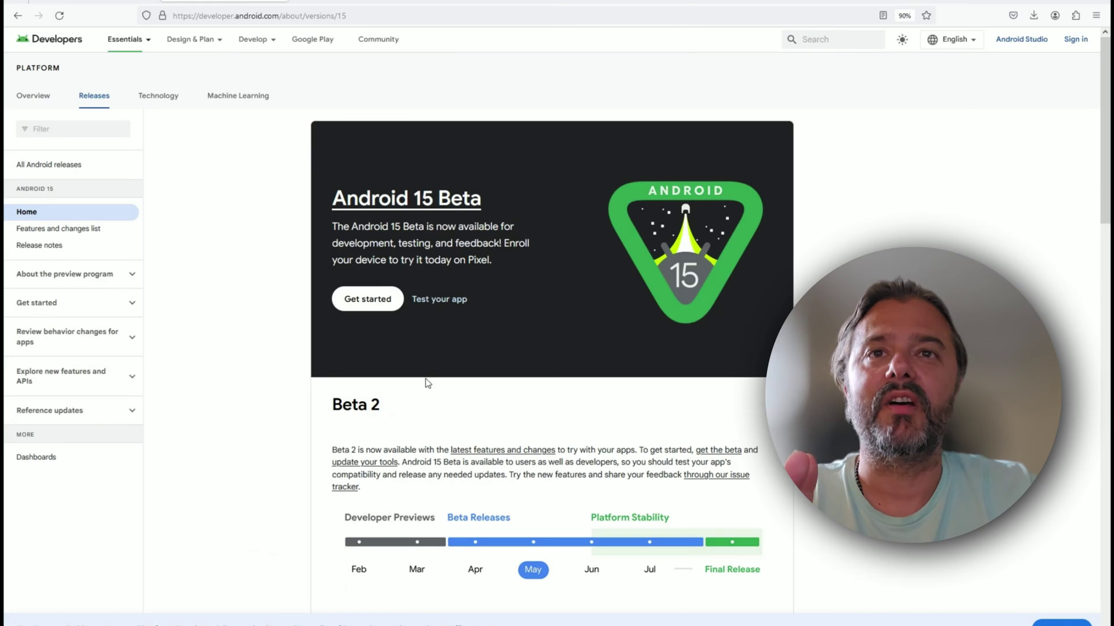
pyautogui.scroll(-1, 443, 510)
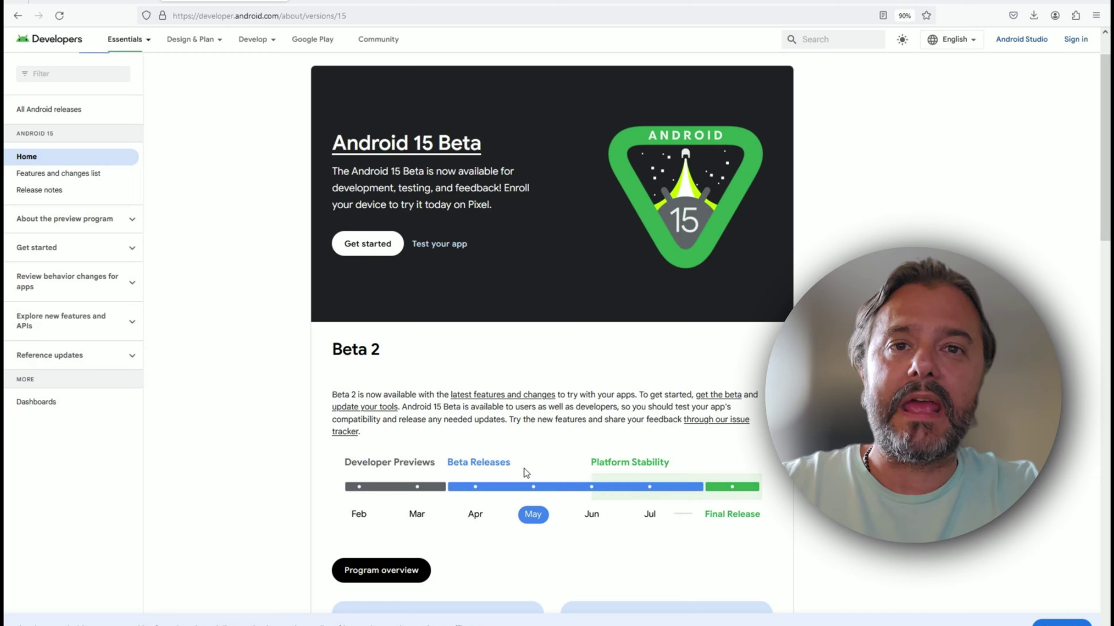
# Follow the Beta 2 'latest features and changes' link to the second-beta blog post.
pyautogui.scroll(-2, 521, 465)
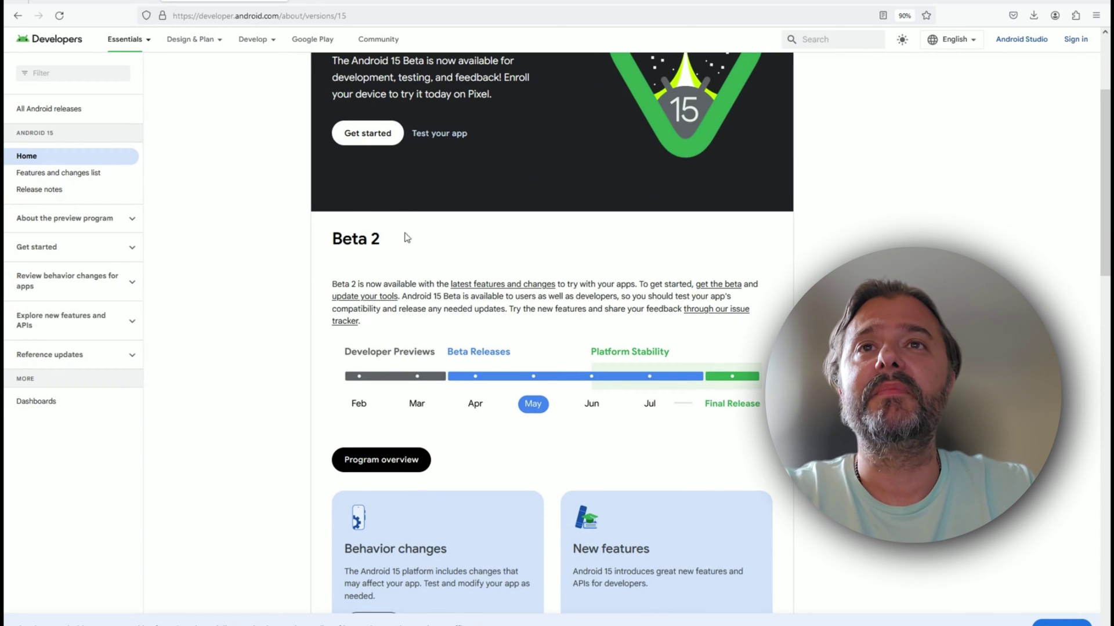
pyautogui.click(498, 286)
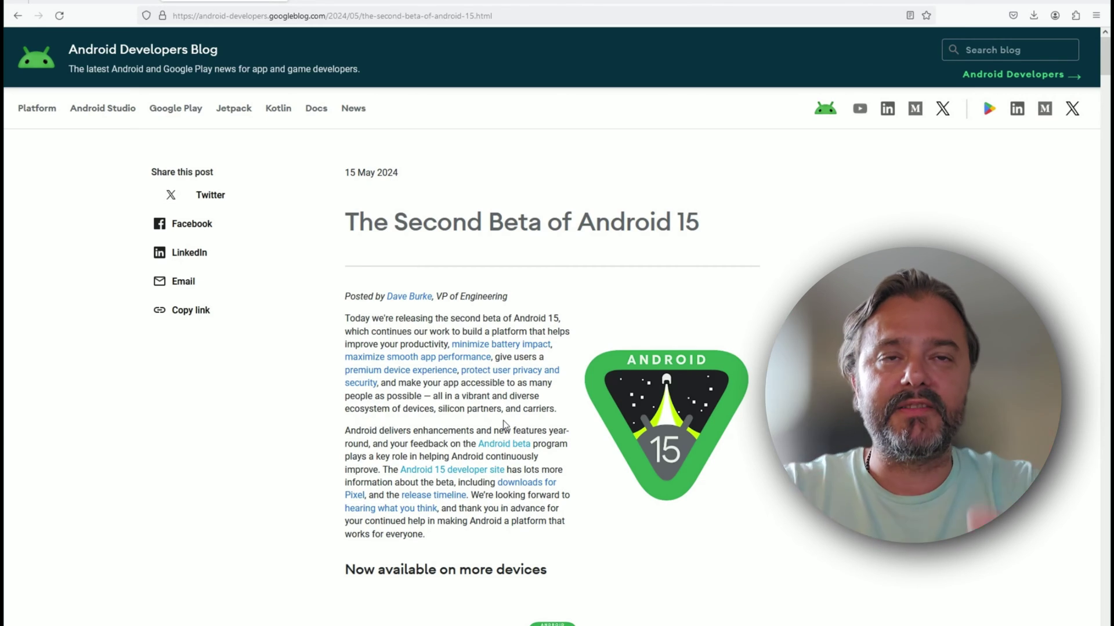
# Skim the feature sections of 'The Second Beta of Android 15' blog post.
pyautogui.scroll(-10, 503, 425)
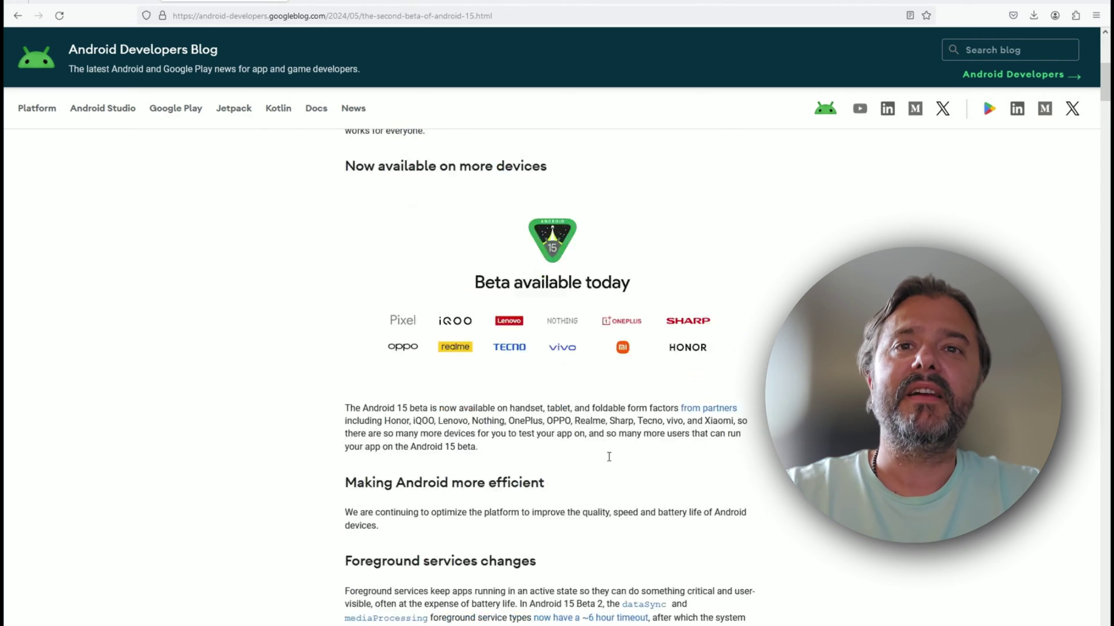
pyautogui.scroll(12, 607, 456)
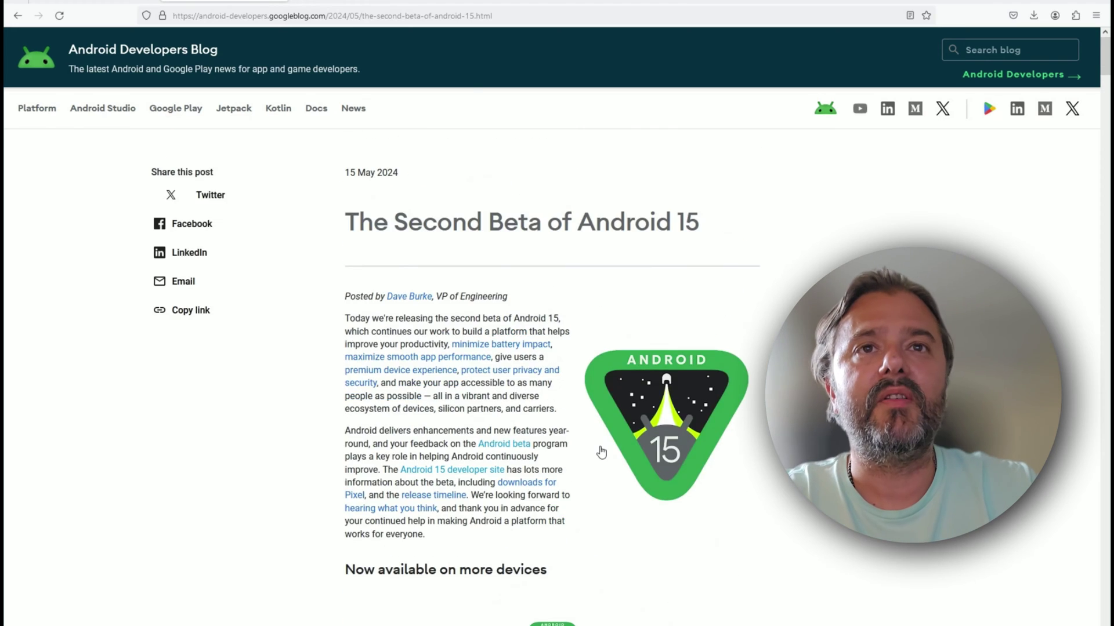
pyautogui.scroll(-5, 603, 455)
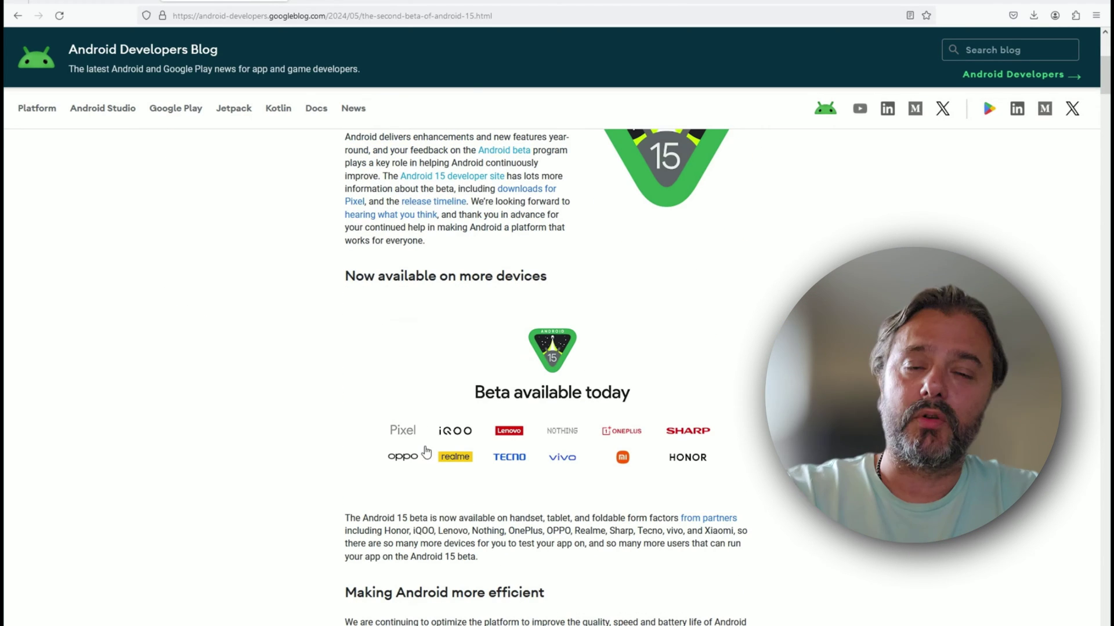
pyautogui.scroll(5, 534, 430)
pyautogui.scroll(-12, 313, 276)
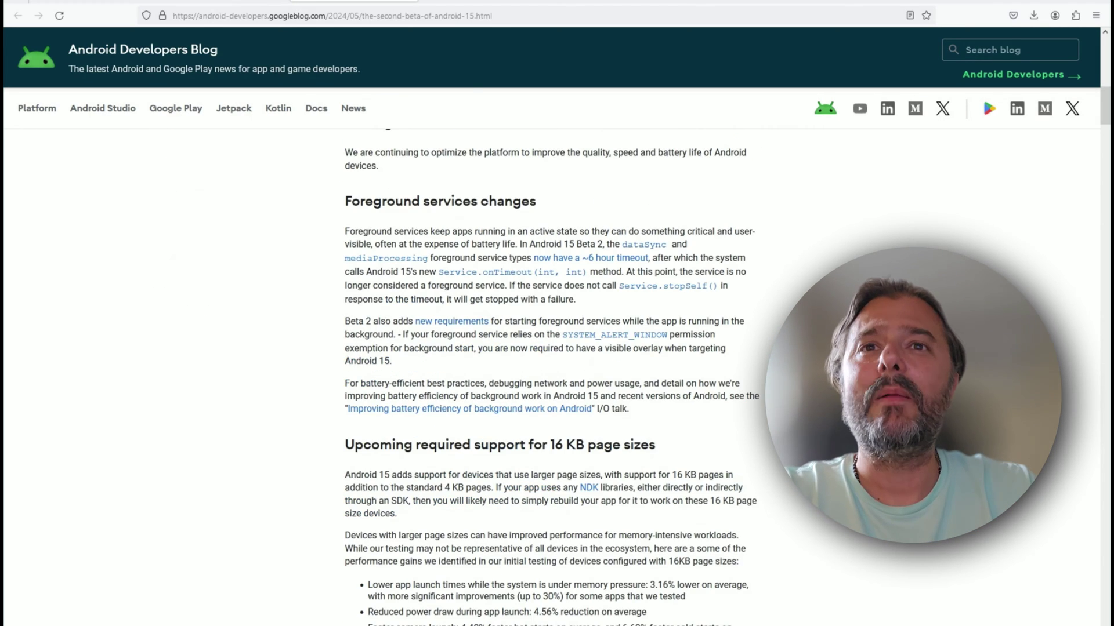
pyautogui.scroll(-15, 406, 347)
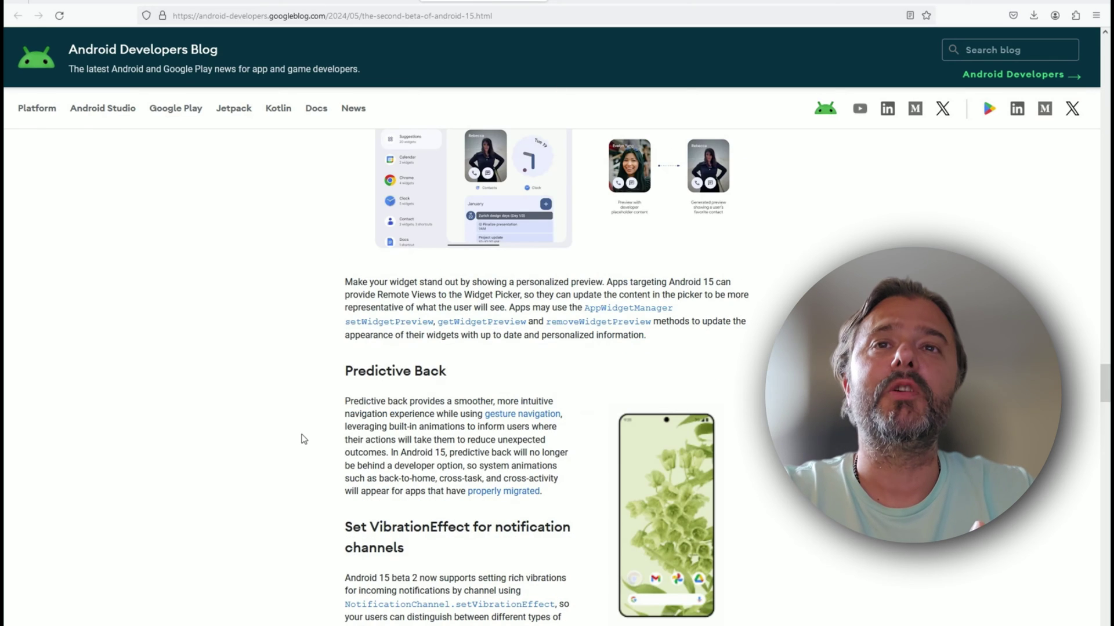
pyautogui.scroll(1, 306, 438)
pyautogui.scroll(-2, 311, 435)
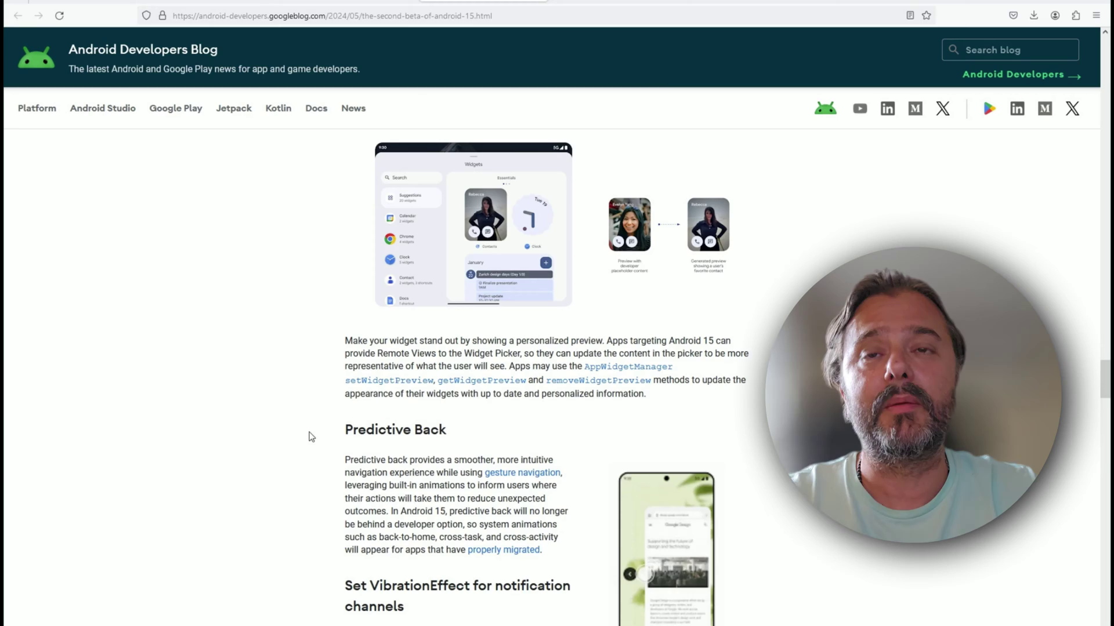
pyautogui.scroll(20, 348, 464)
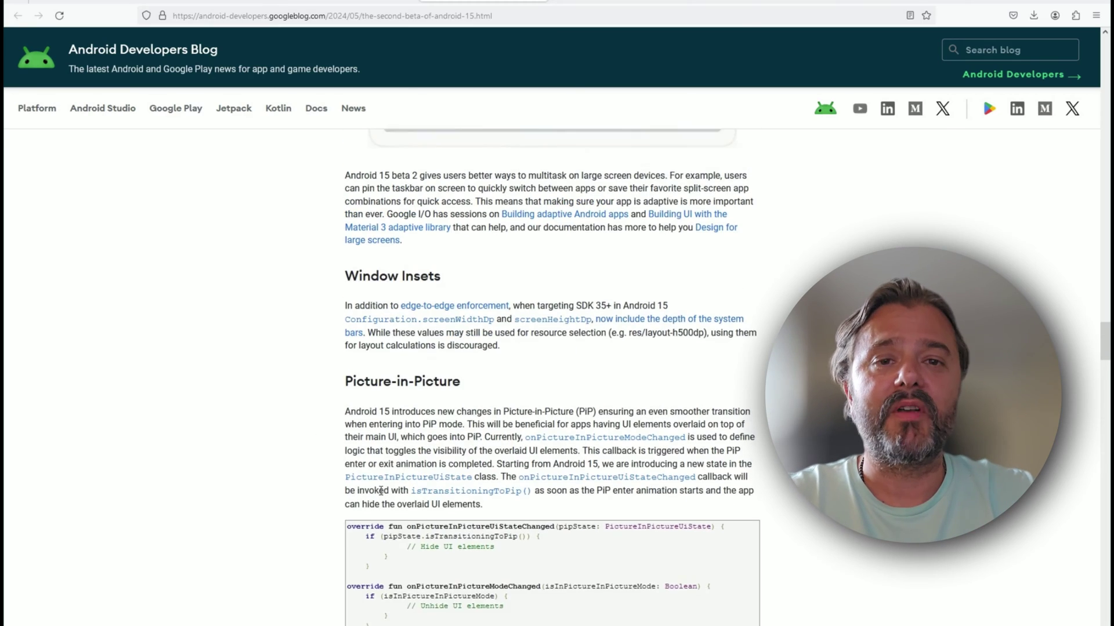
pyautogui.scroll(12, 380, 490)
pyautogui.scroll(8, 380, 499)
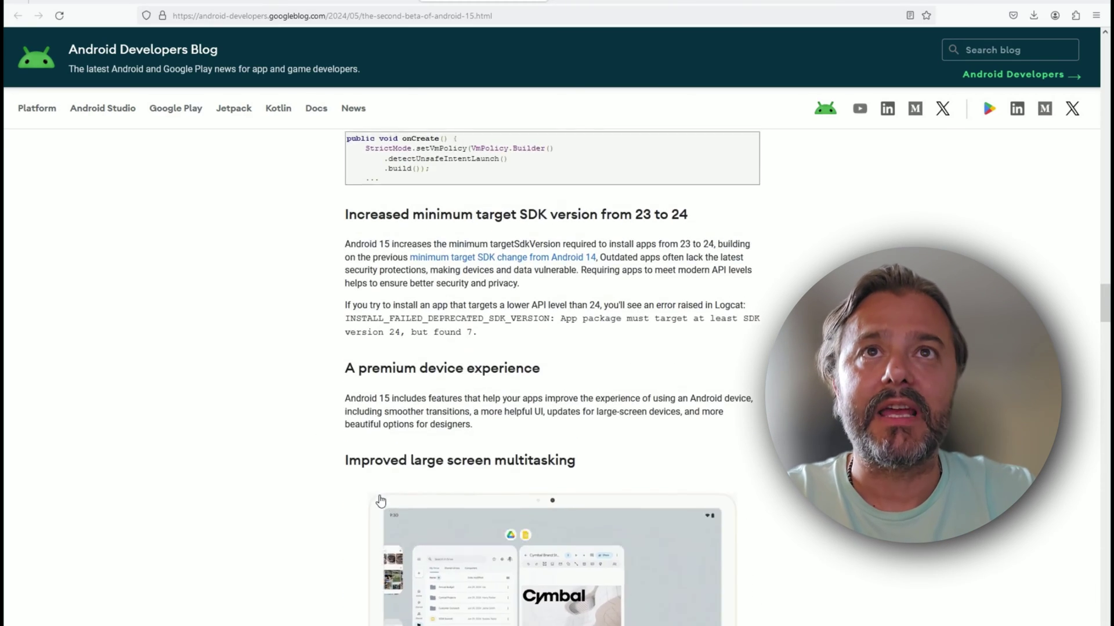
pyautogui.scroll(20, 380, 500)
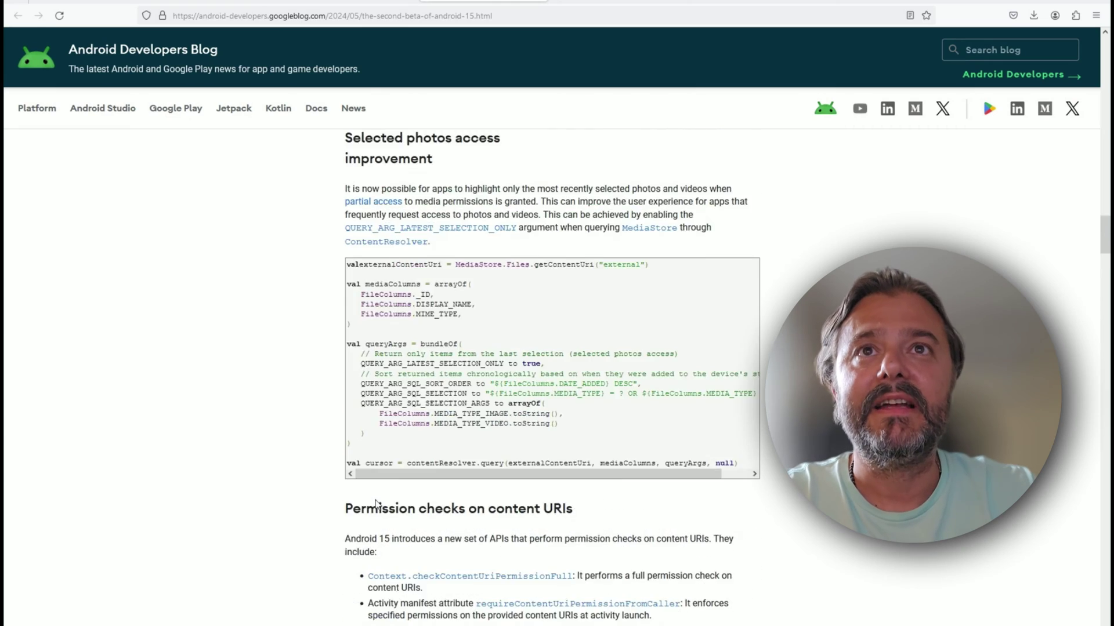
pyautogui.scroll(18, 376, 504)
pyautogui.scroll(-6, 377, 505)
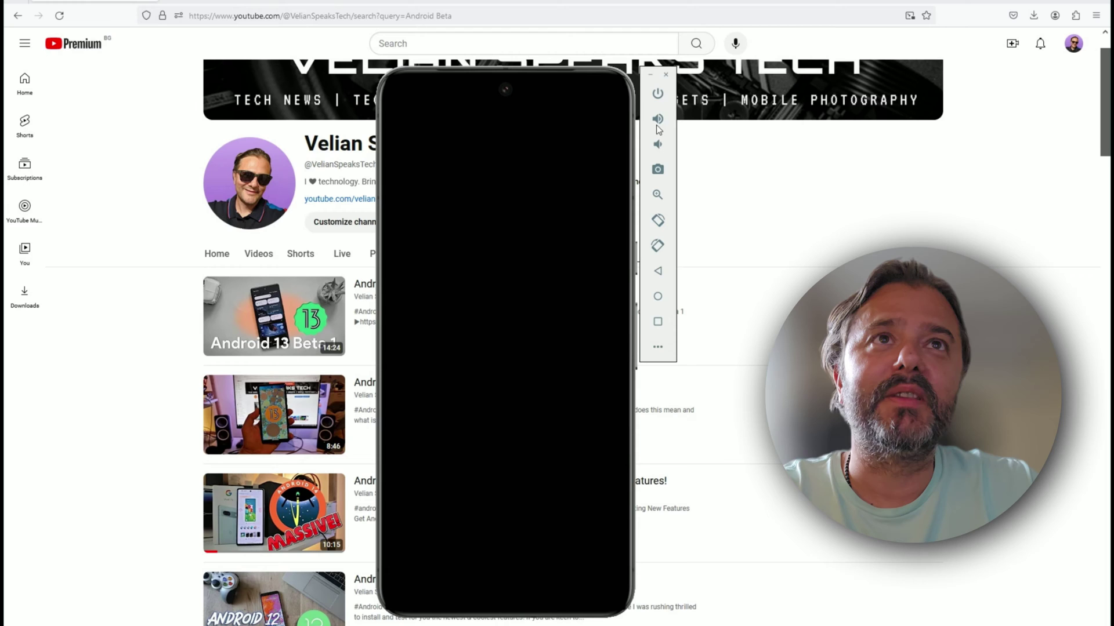
# Wake the emulated Pixel, swipe up the lock screen and enter the PIN to reach home.
pyautogui.click(658, 94)
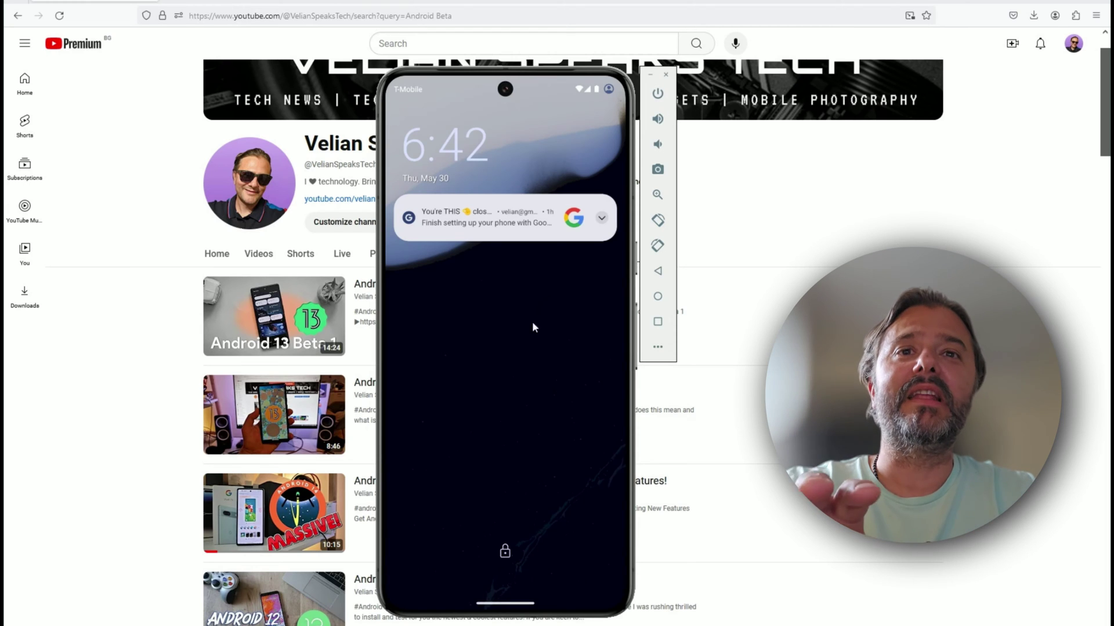
pyautogui.moveTo(519, 544); pyautogui.dragTo(514, 322)
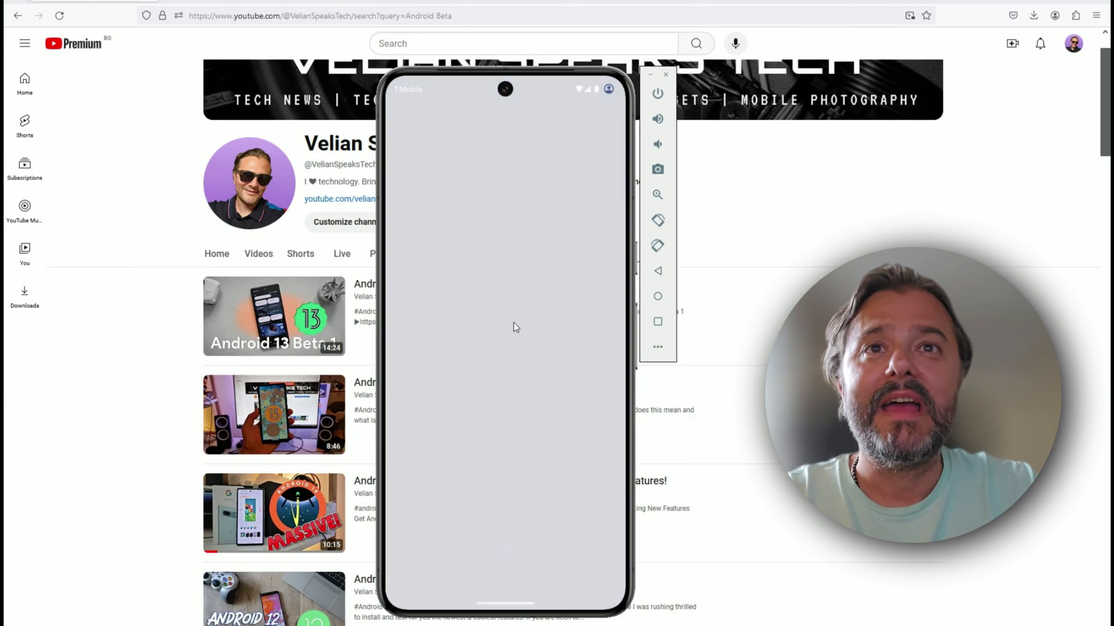
pyautogui.click(461, 345)
pyautogui.click(497, 359)
pyautogui.click(561, 355)
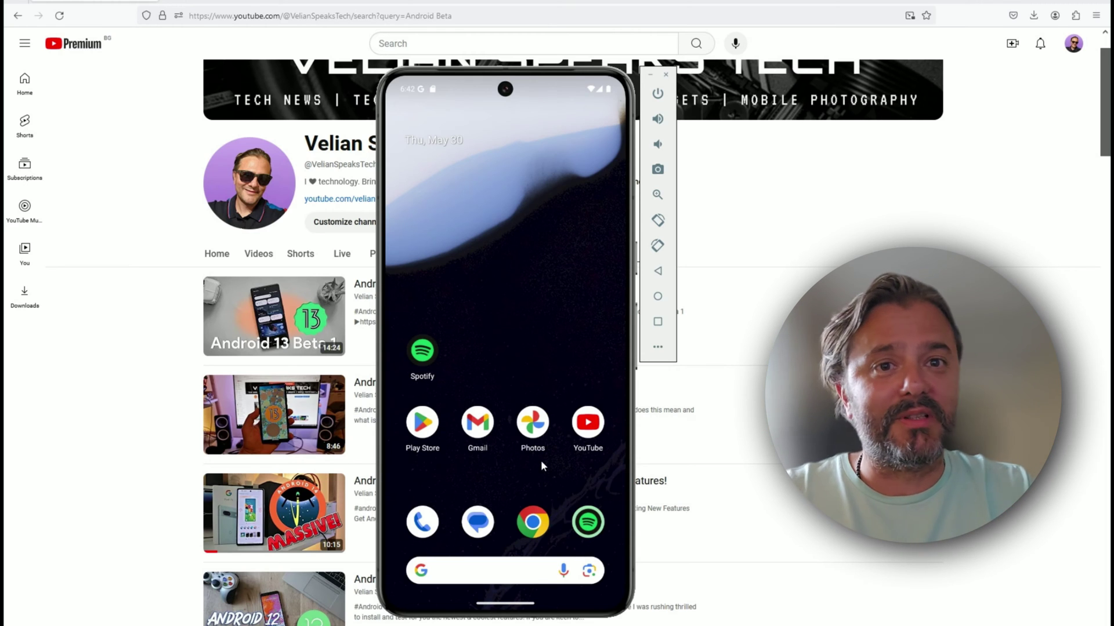
# Raise the media volume one step and expand the full per-stream volume panel.
pyautogui.click(657, 144)
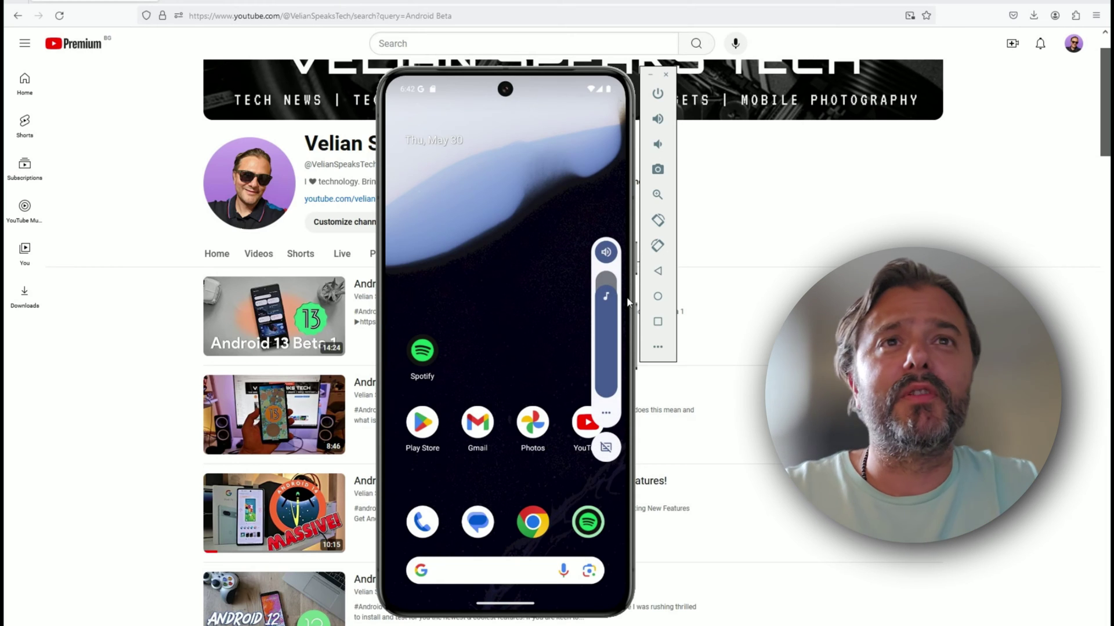
pyautogui.moveTo(606, 320); pyautogui.dragTo(607, 310)
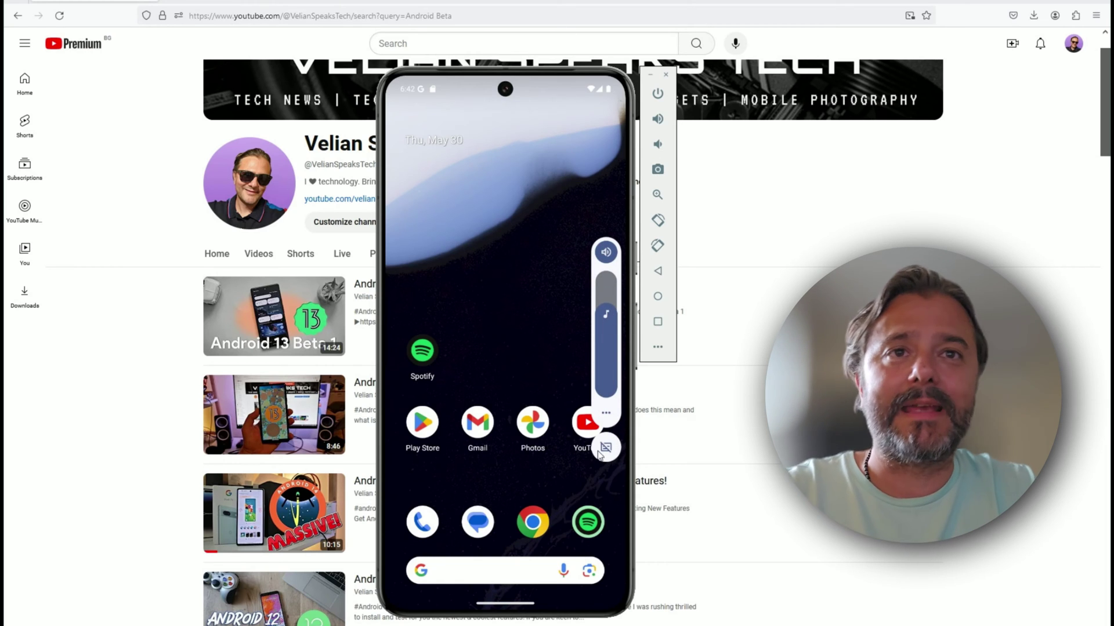
pyautogui.click(605, 415)
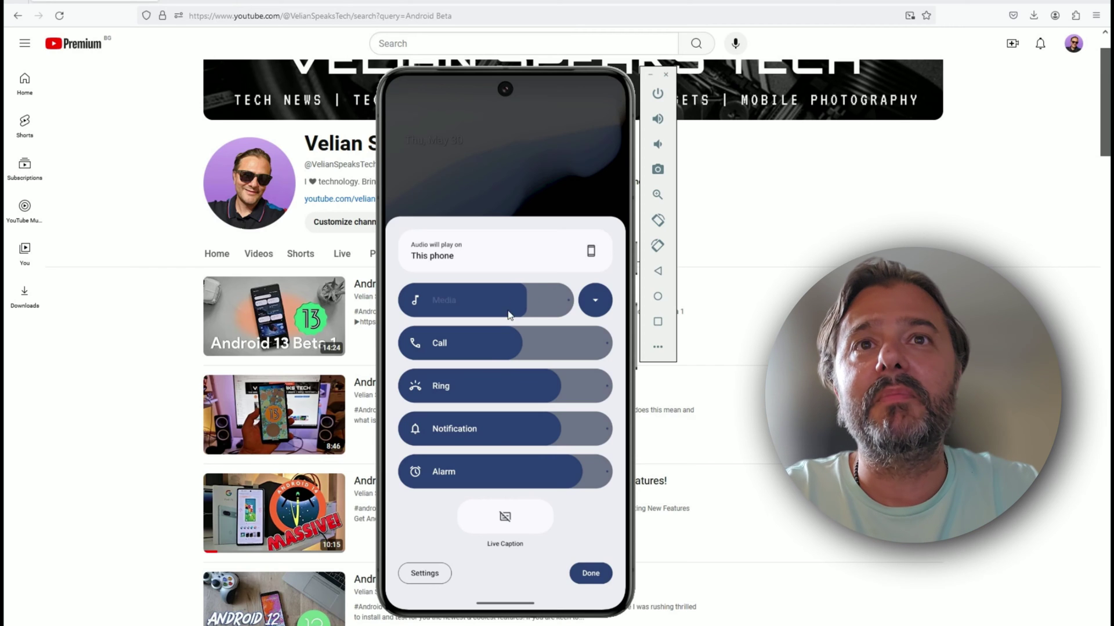
# Turn call and ring volumes up, notification and alarm down, then collapse the panel.
pyautogui.moveTo(523, 343); pyautogui.dragTo(555, 351)
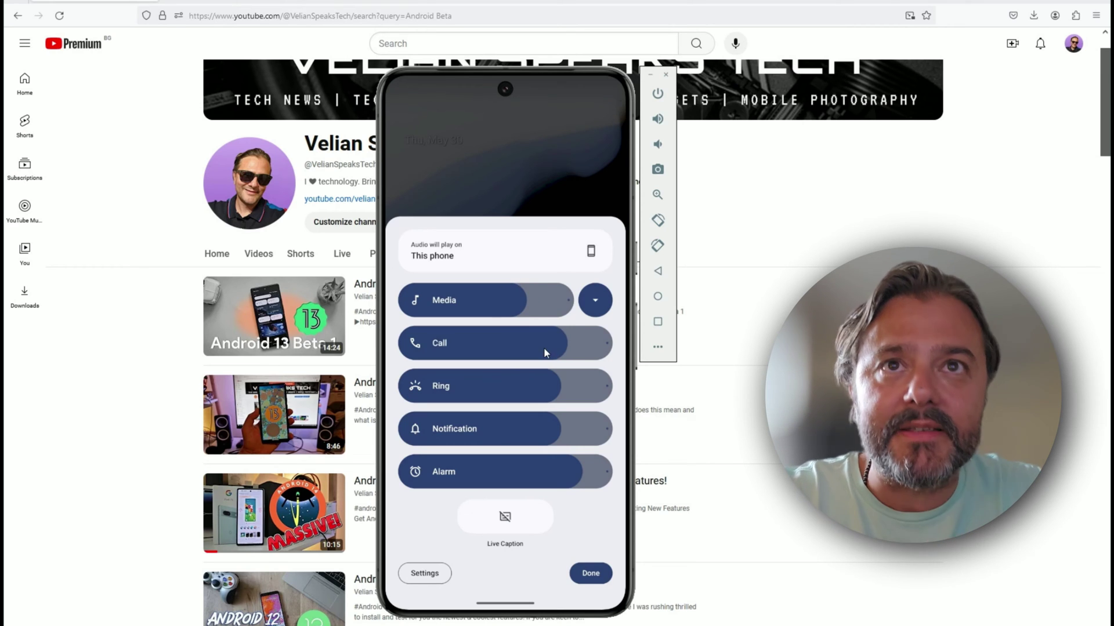
pyautogui.moveTo(522, 400); pyautogui.dragTo(586, 391)
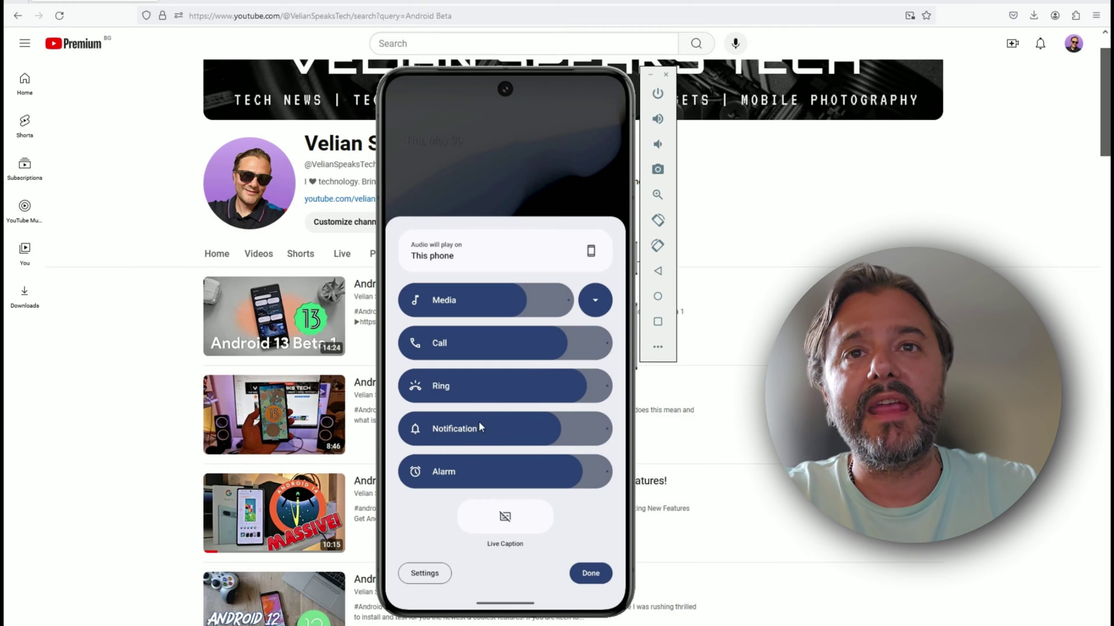
pyautogui.moveTo(479, 425); pyautogui.dragTo(522, 430)
pyautogui.moveTo(517, 482); pyautogui.dragTo(487, 472)
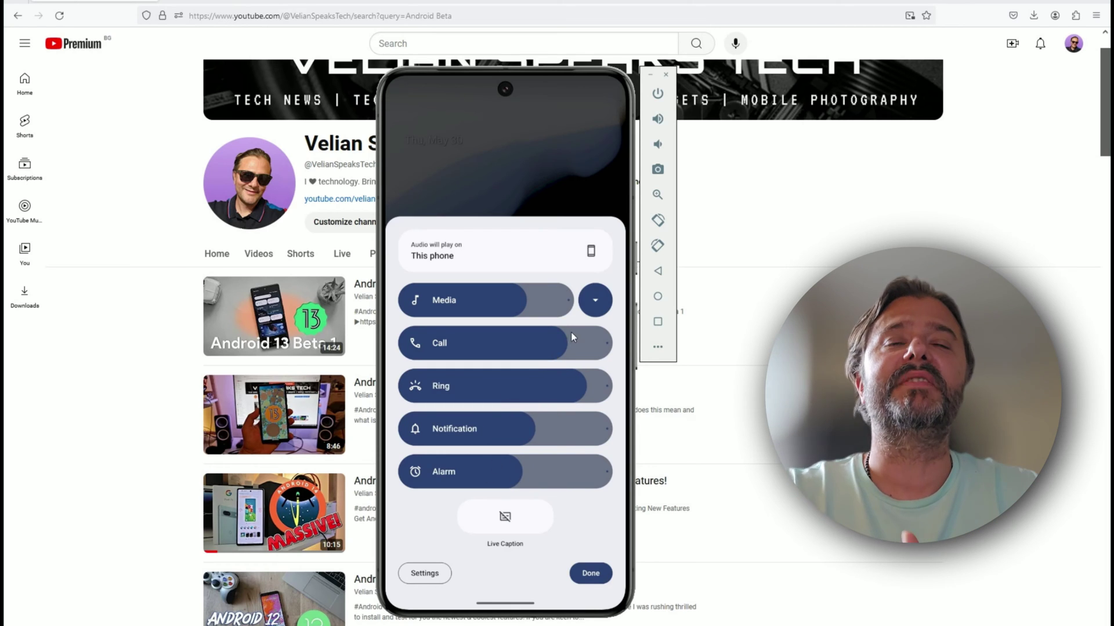
pyautogui.click(594, 300)
pyautogui.click(597, 475)
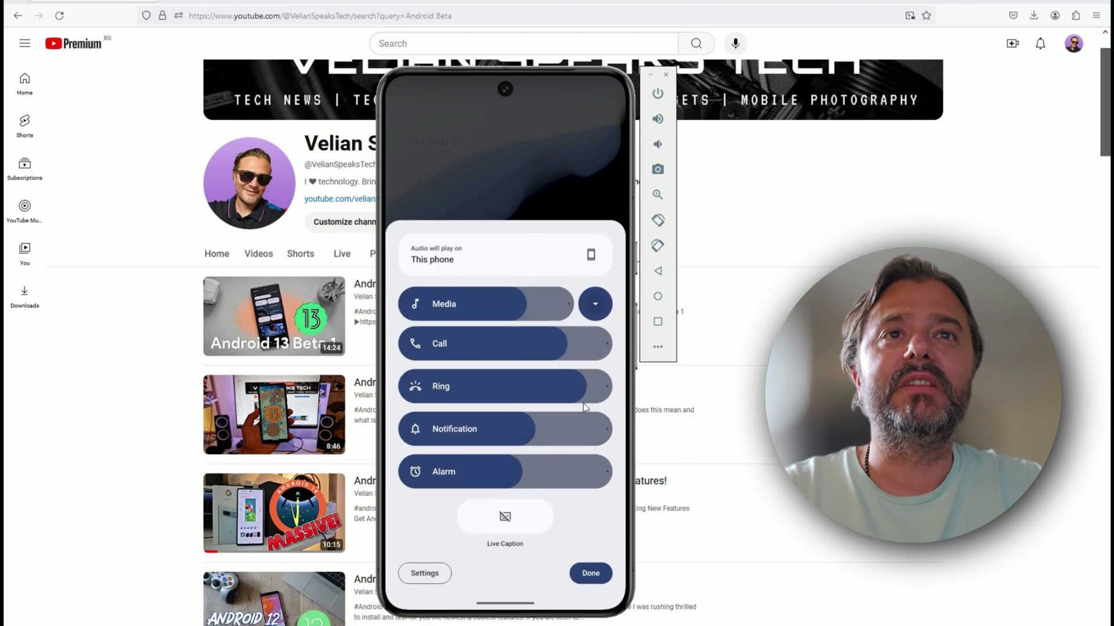
pyautogui.click(594, 301)
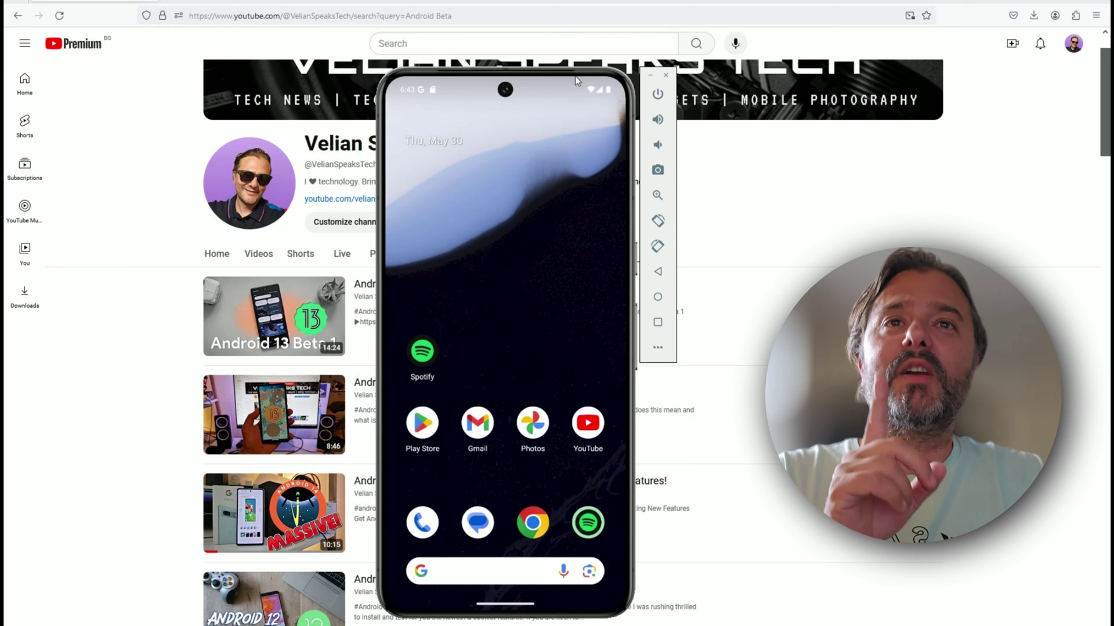
# Reposition the emulator window and expand the Media, Call, Ring, Notification and Alarm volume panel.
pyautogui.moveTo(576, 75); pyautogui.dragTo(527, 361)
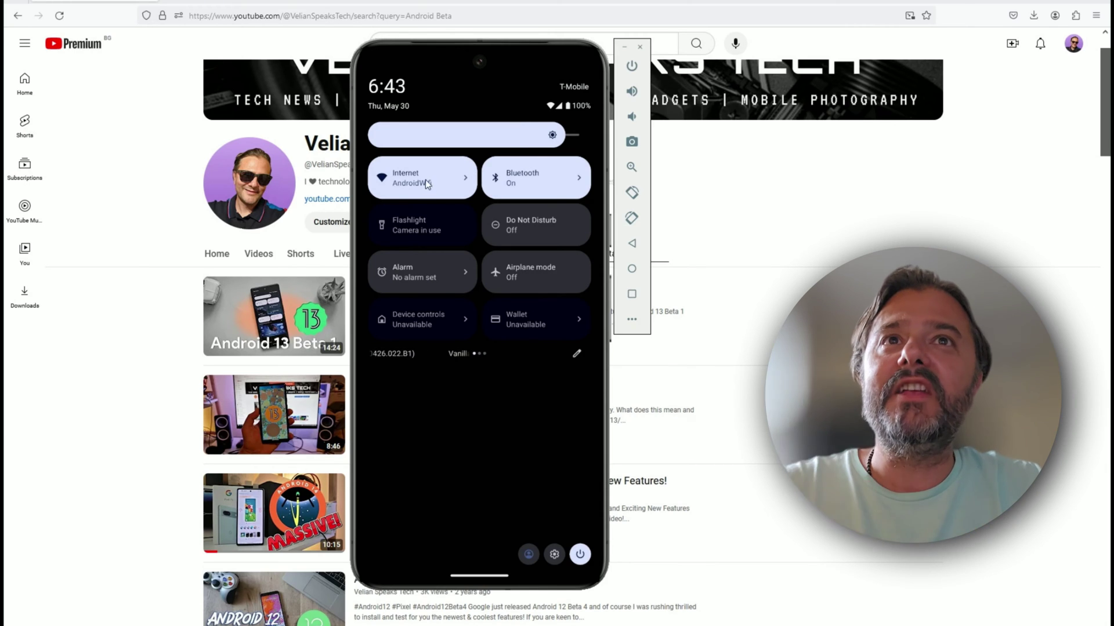
pyautogui.click(632, 117)
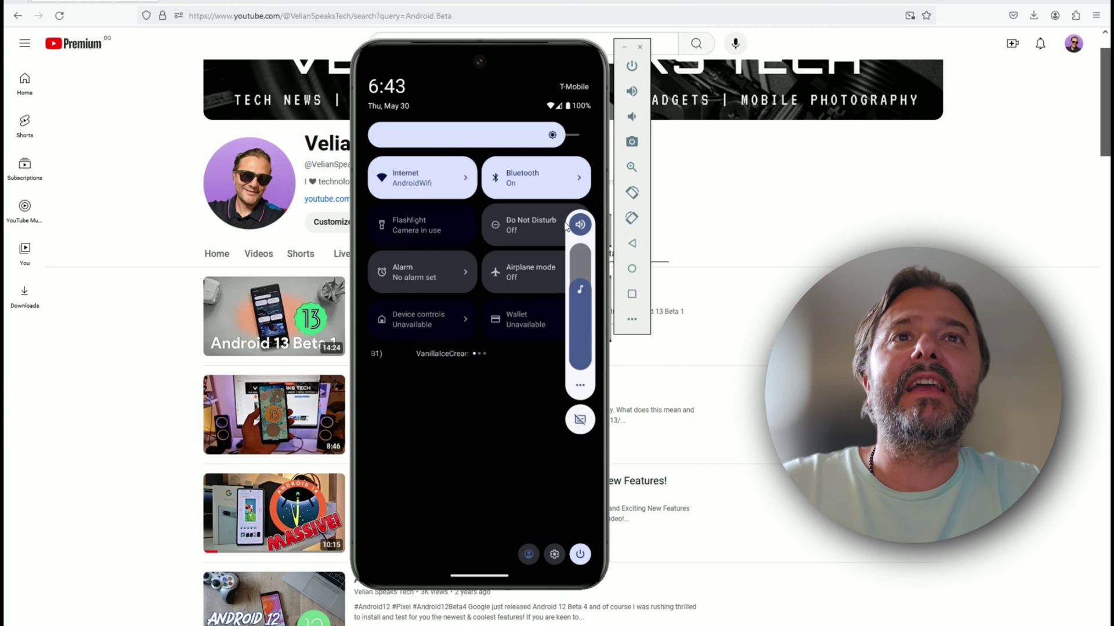
pyautogui.click(582, 390)
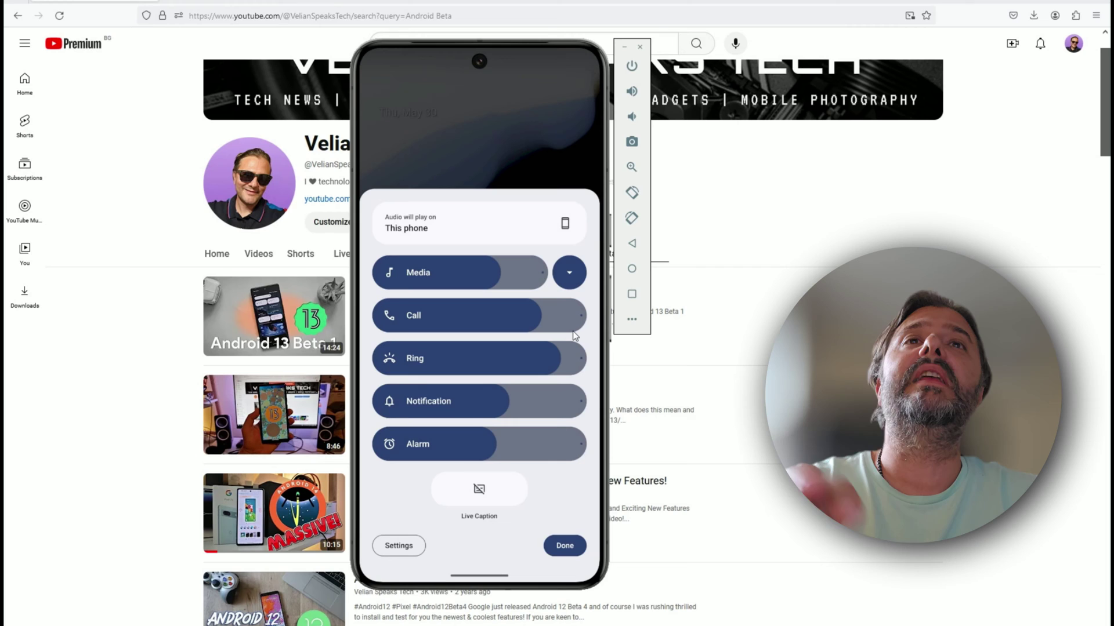
# Reveal the Android 15 easter egg via About emulated device > Android version.
pyautogui.click(564, 545)
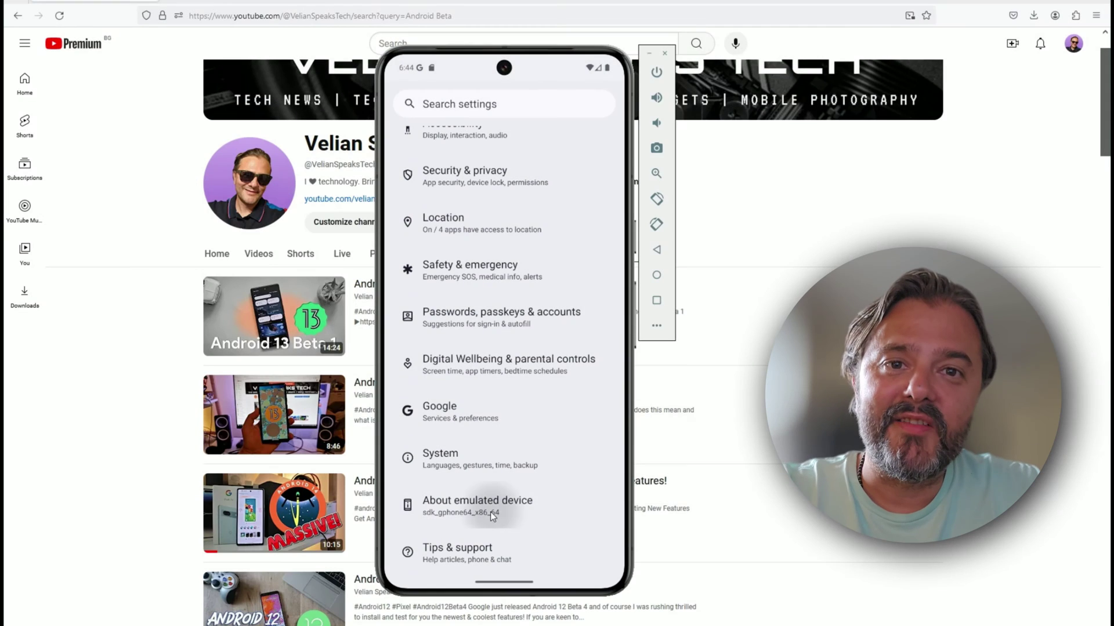
pyautogui.click(489, 512)
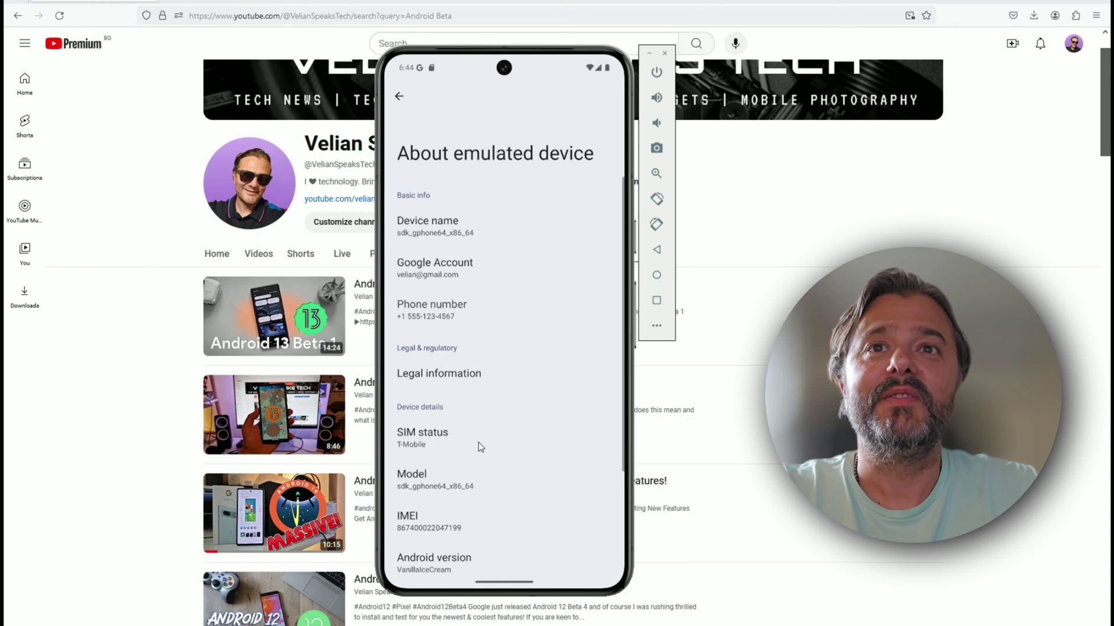
pyautogui.click(443, 565)
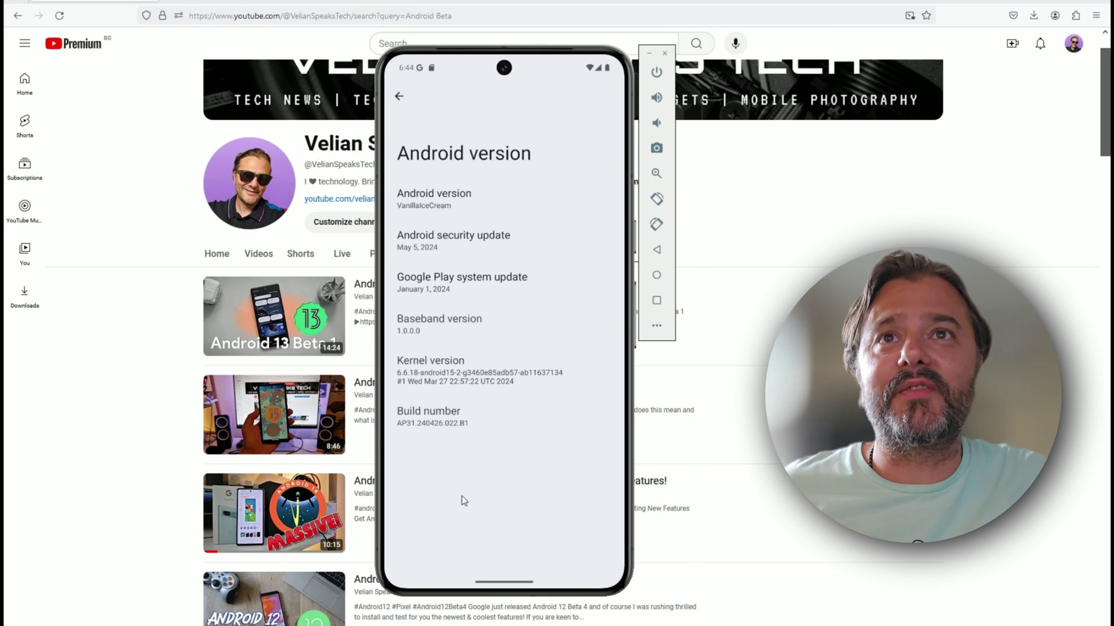
pyautogui.click(451, 204)
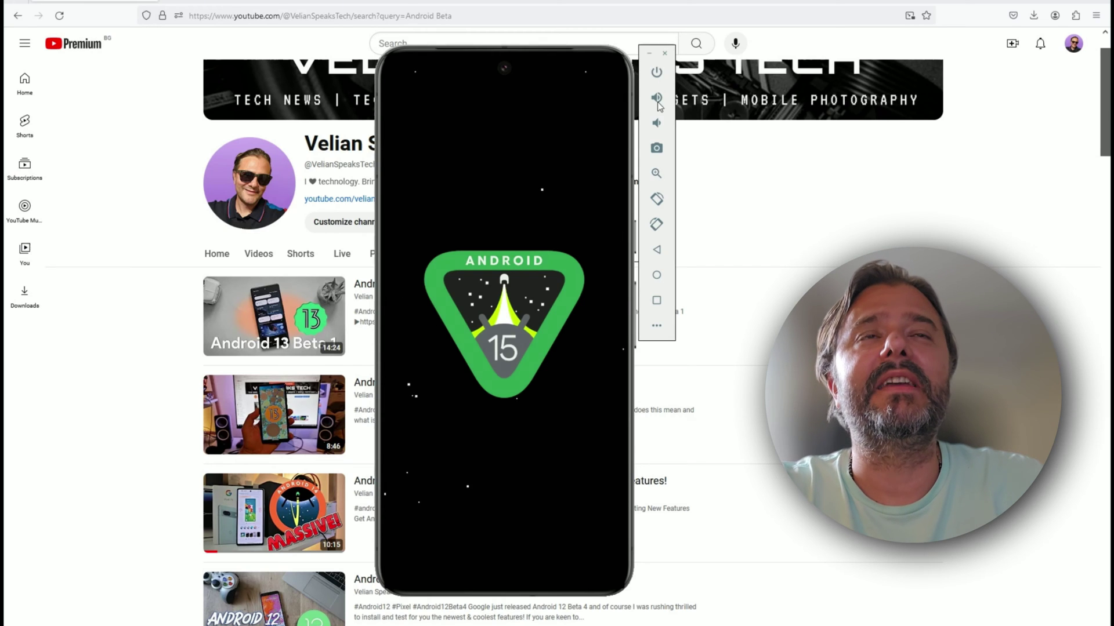
# Lock the phone, then unlock it again with its PIN.
pyautogui.click(656, 72)
pyautogui.moveTo(509, 553); pyautogui.dragTo(557, 219)
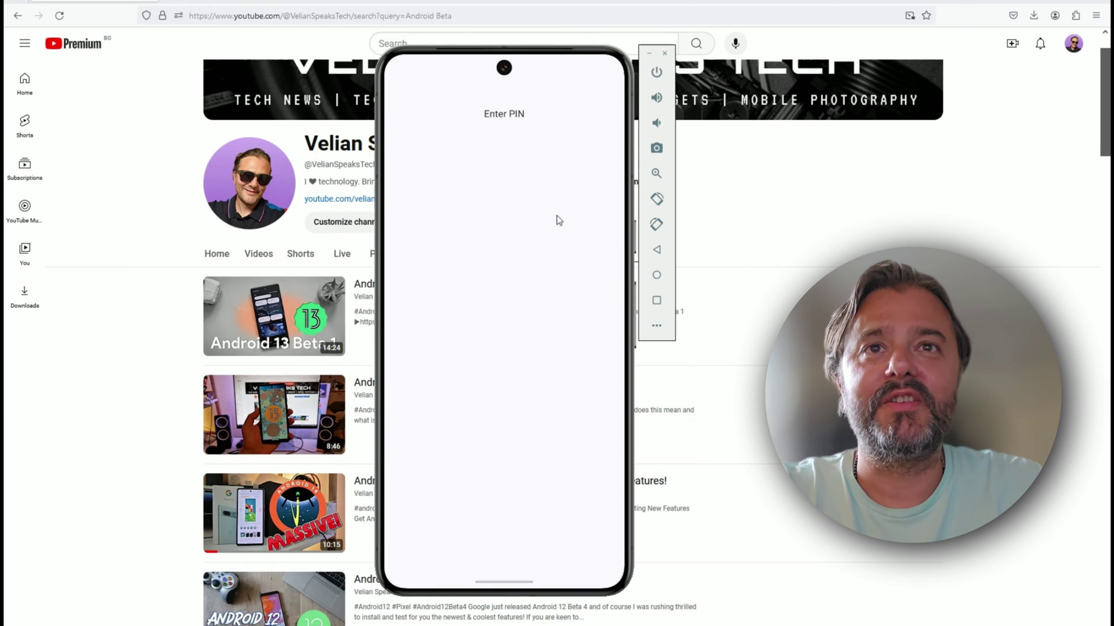
pyautogui.click(457, 338)
pyautogui.click(500, 333)
pyautogui.click(544, 348)
pyautogui.click(464, 400)
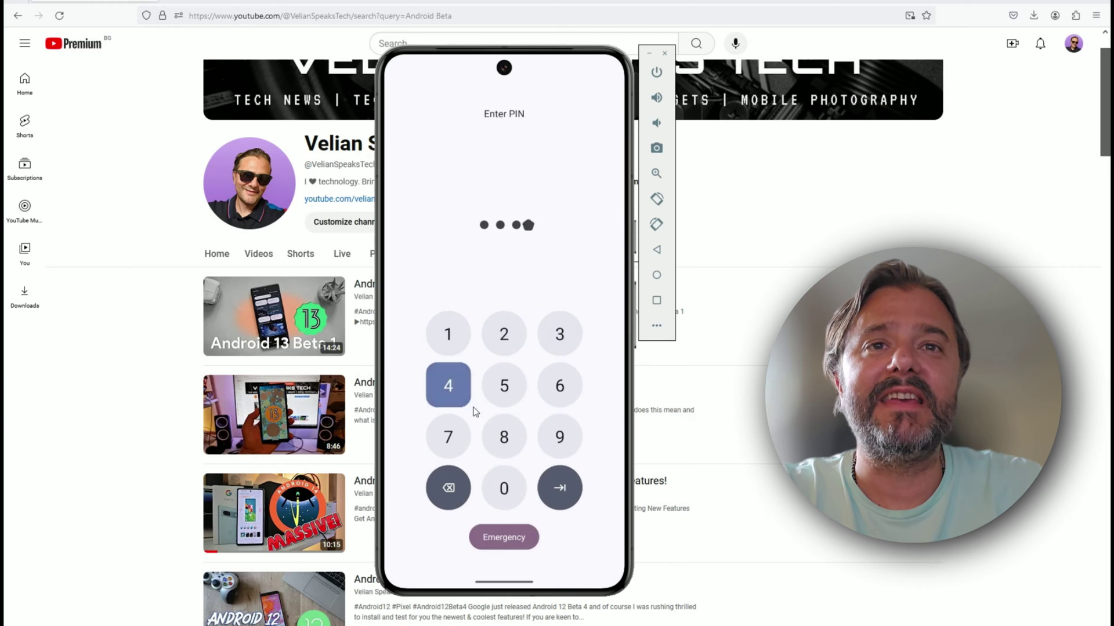
pyautogui.click(567, 490)
# Leave the easter egg and open Settings from the expanded Quick Settings panel.
pyautogui.moveTo(526, 587); pyautogui.dragTo(562, 278)
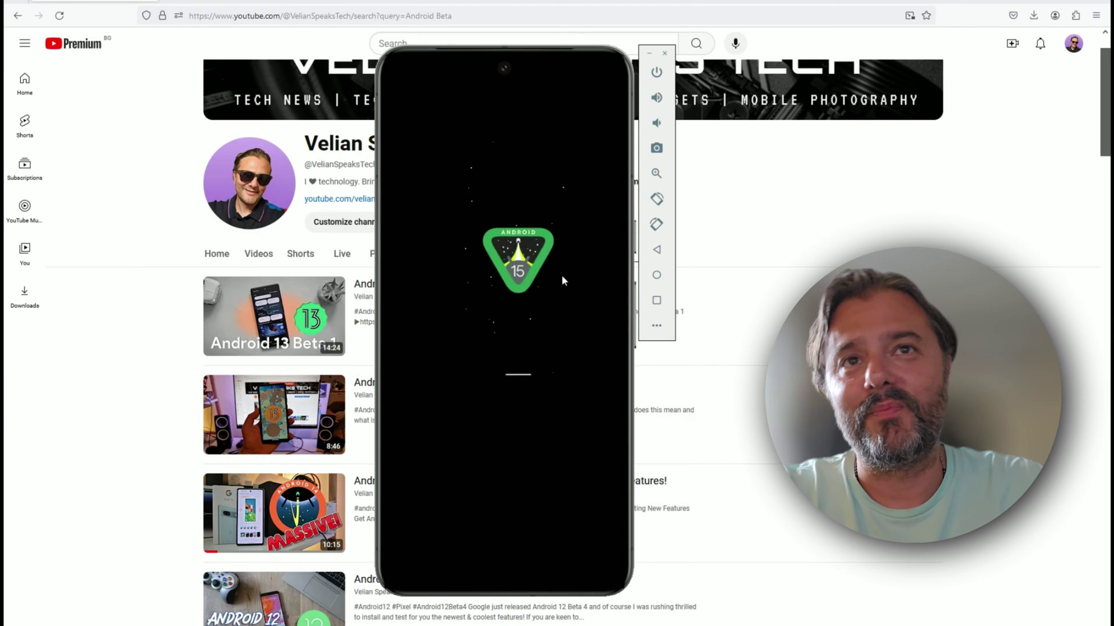
pyautogui.moveTo(590, 69); pyautogui.dragTo(510, 452)
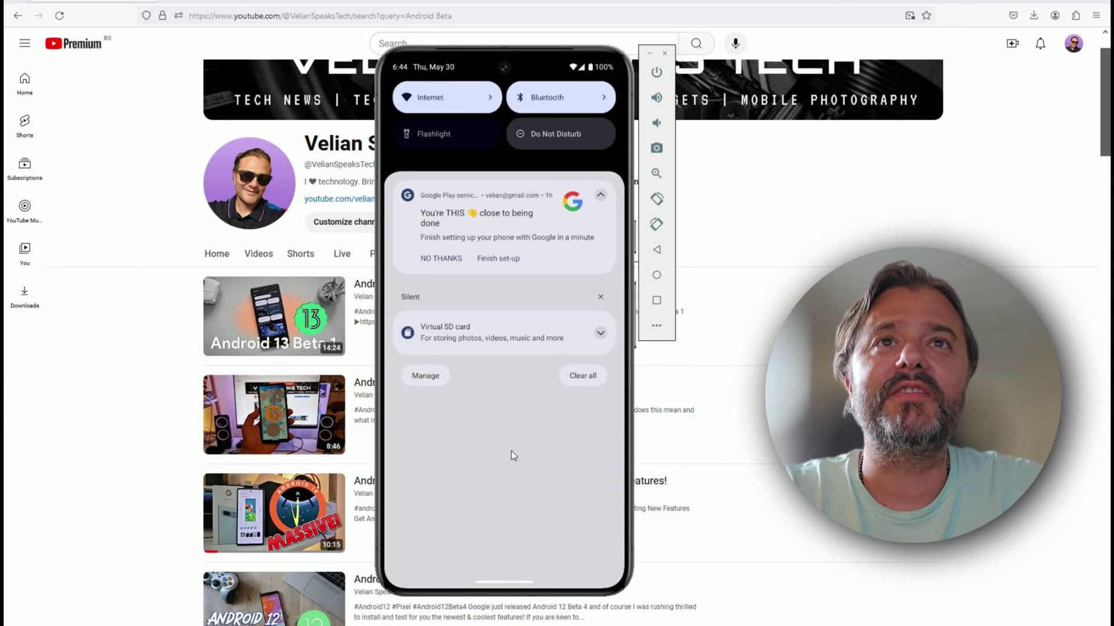
pyautogui.moveTo(522, 244); pyautogui.dragTo(564, 478)
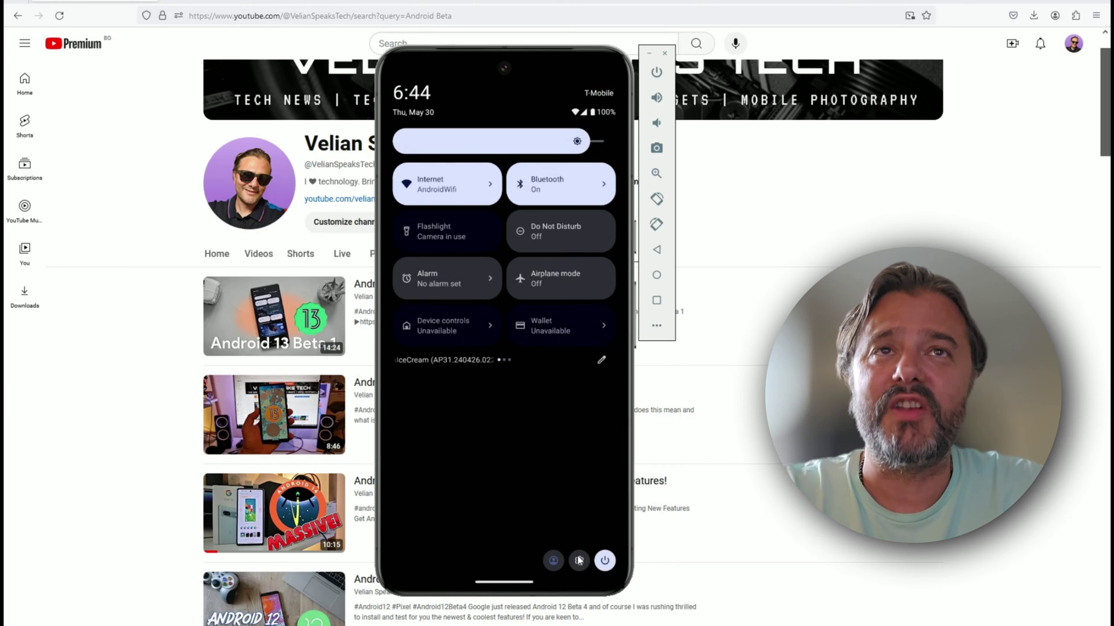
pyautogui.click(579, 559)
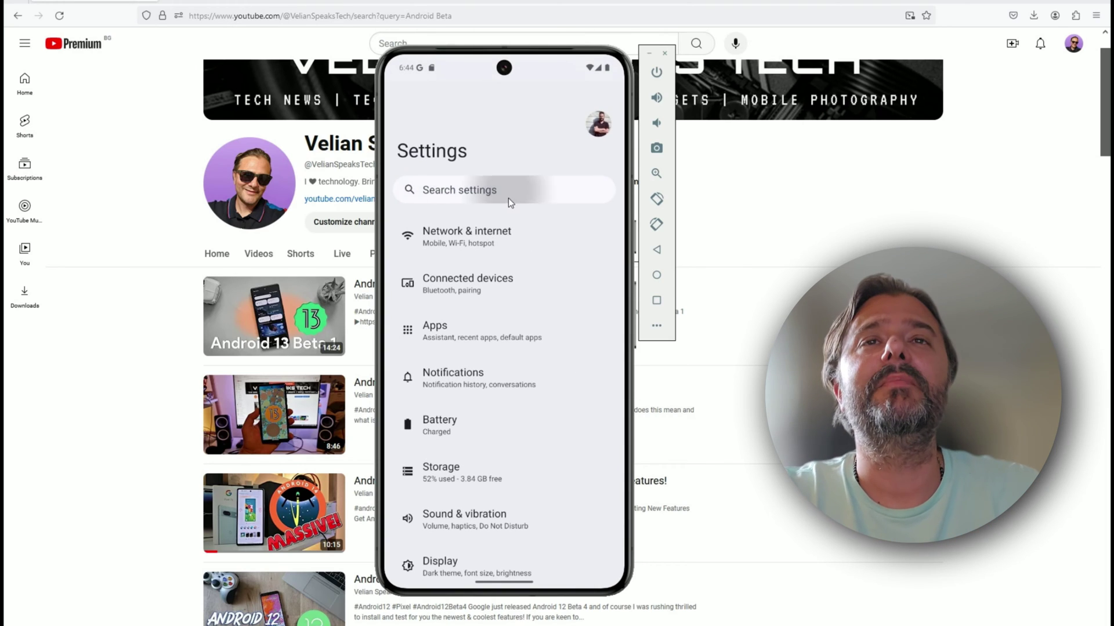
# Search settings for Private Space, open it and enter the device PIN.
pyautogui.click(508, 197)
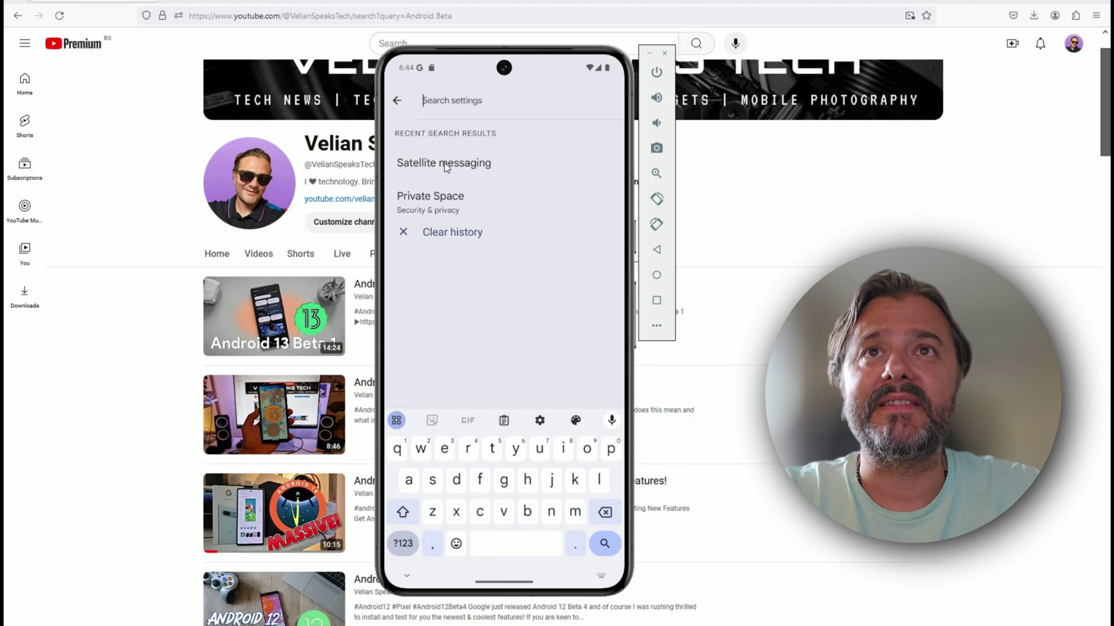
pyautogui.click(425, 203)
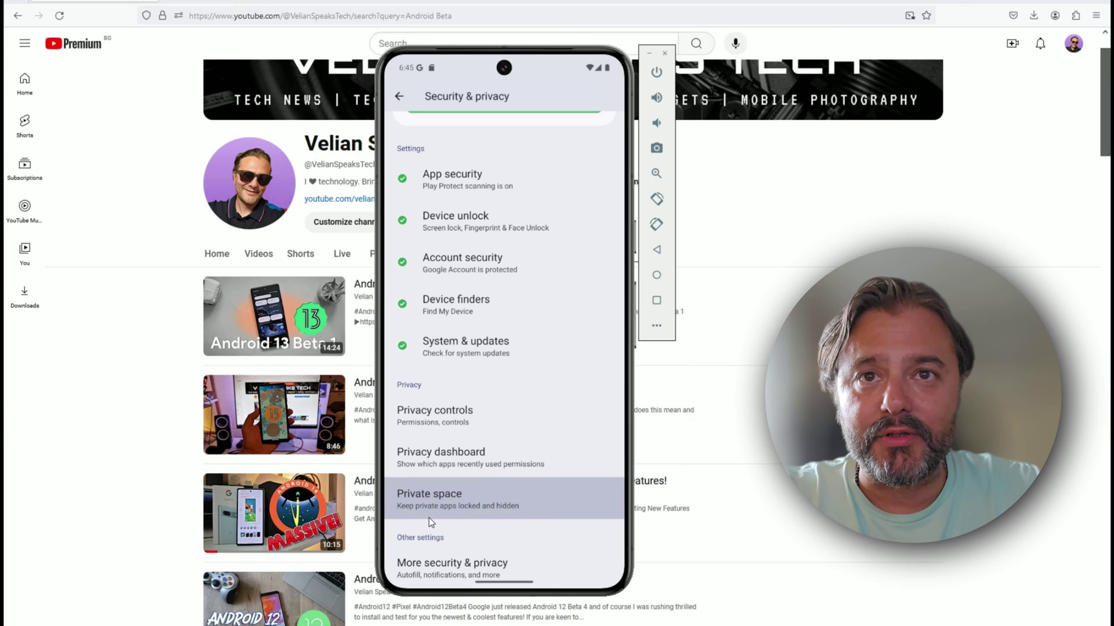
pyautogui.click(461, 509)
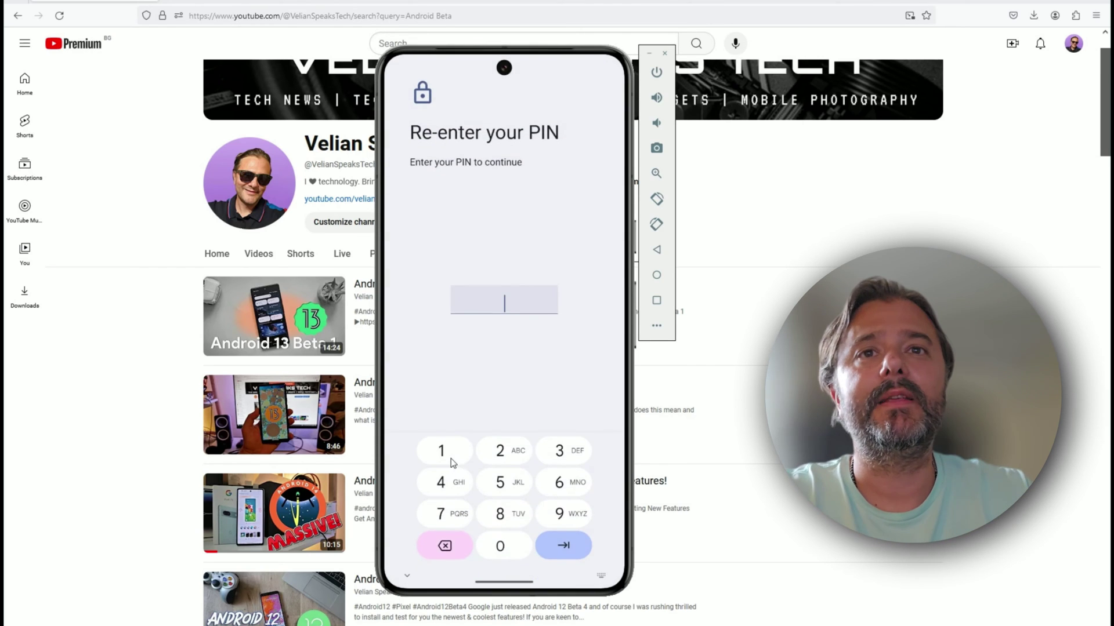
pyautogui.click(445, 481)
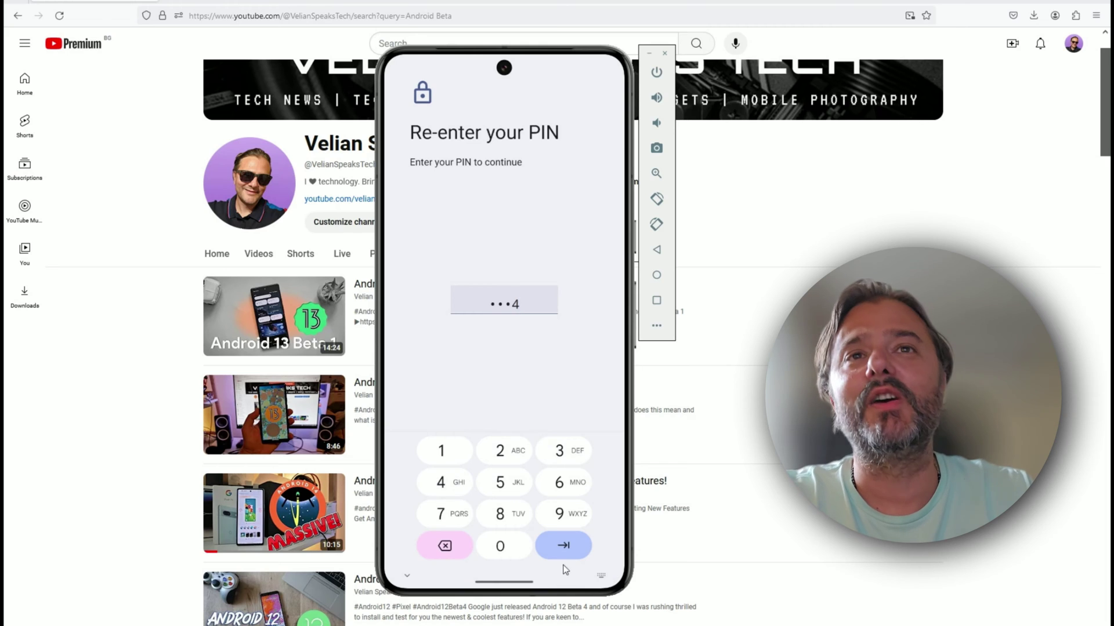
# Confirm the PIN, read through the Private space introduction and start SET UP.
pyautogui.click(564, 546)
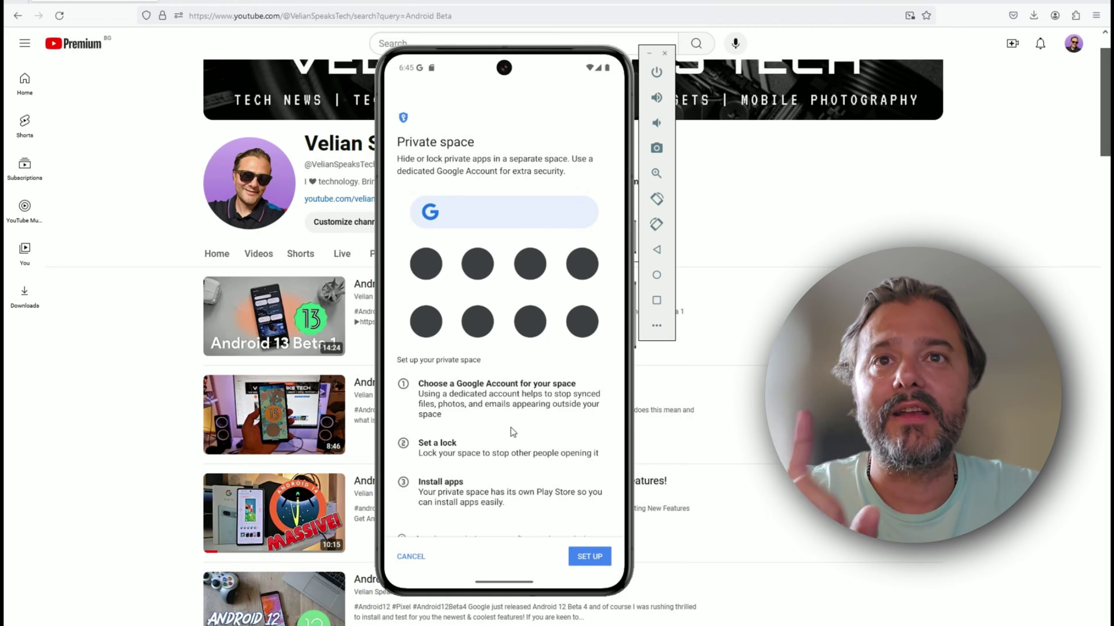
pyautogui.scroll(-3, 500, 475)
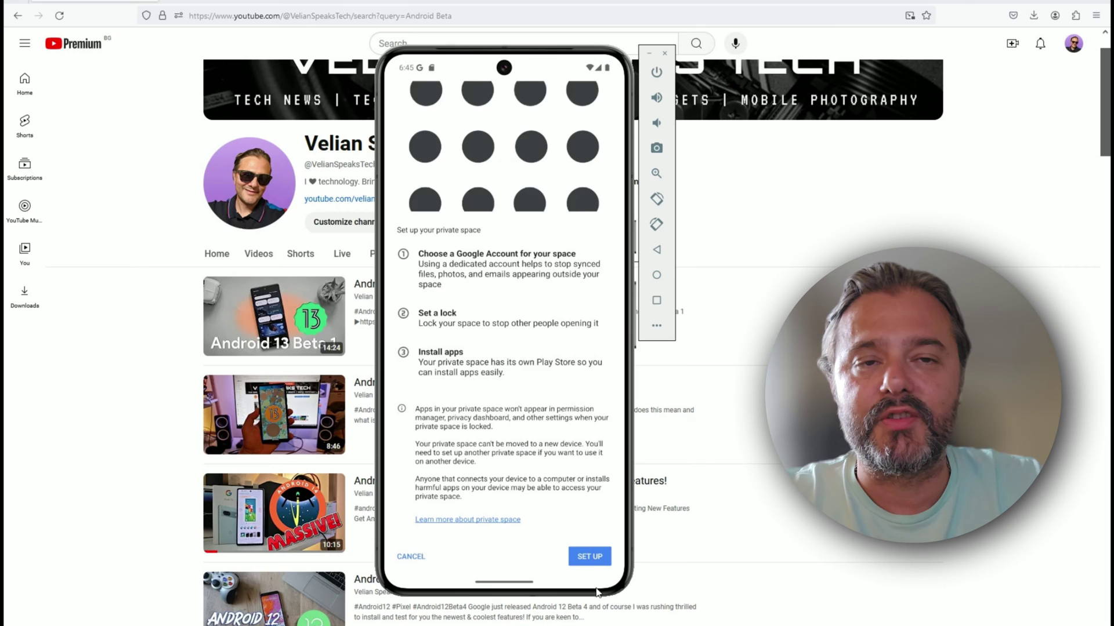
pyautogui.click(590, 558)
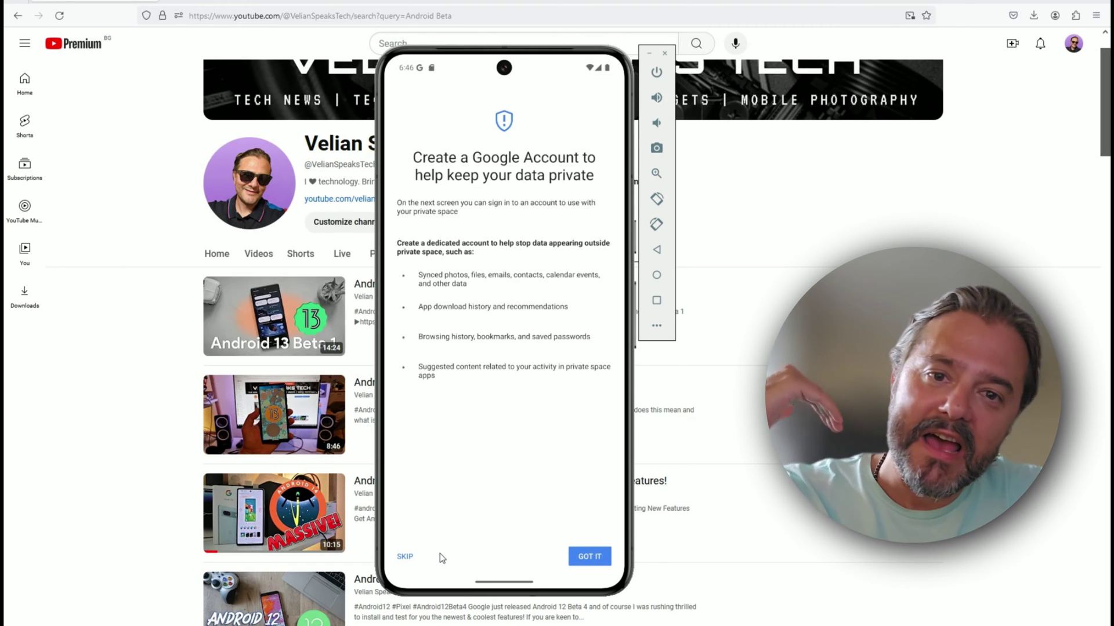
# Skip the separate Google Account and reuse the phone's screen lock for private space.
pyautogui.click(405, 557)
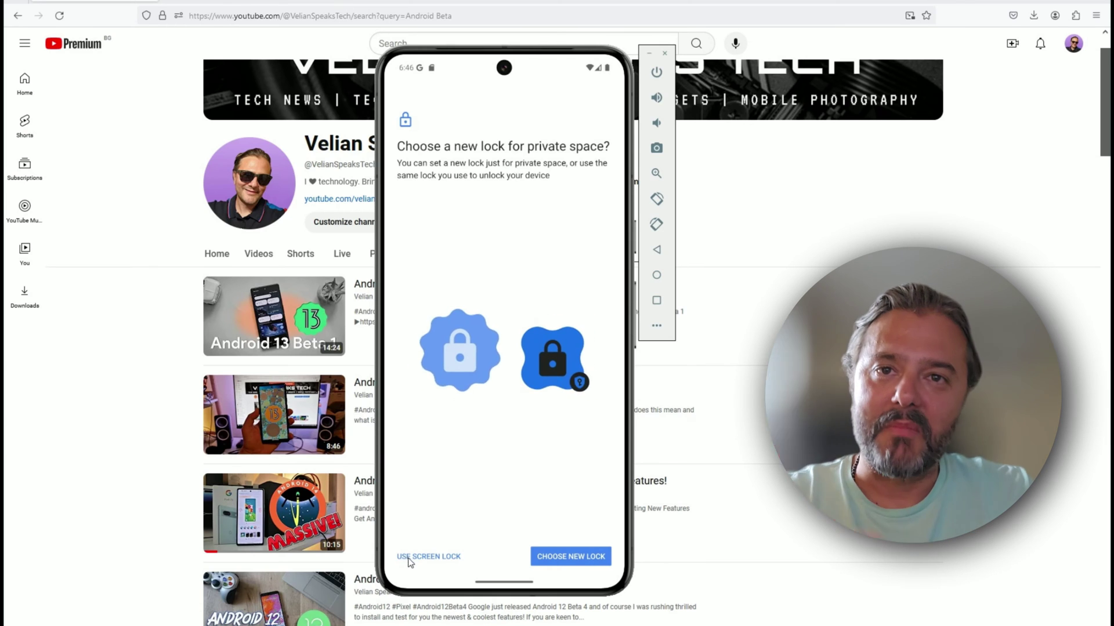
pyautogui.click(404, 557)
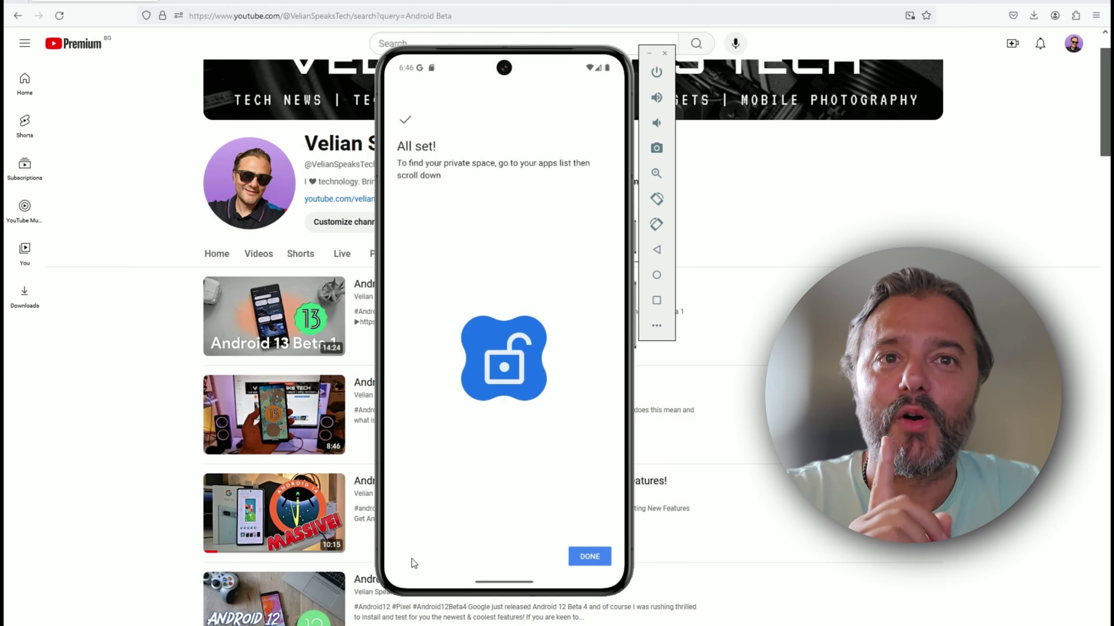
# Finish private space setup, then scroll the app drawer to the Private section at the bottom.
pyautogui.click(596, 560)
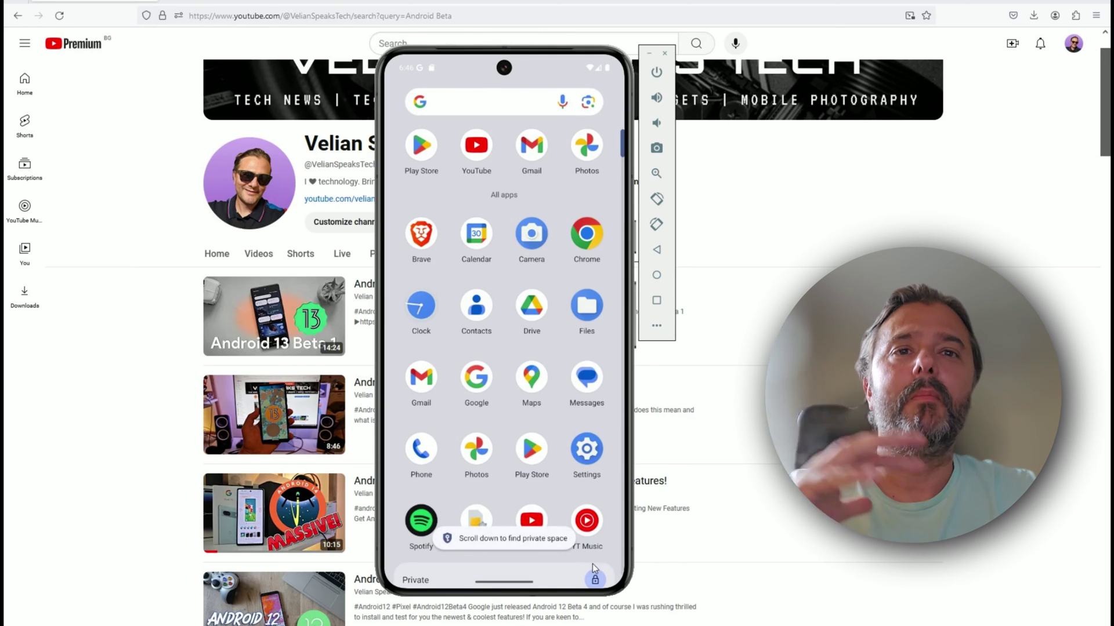
pyautogui.click(513, 585)
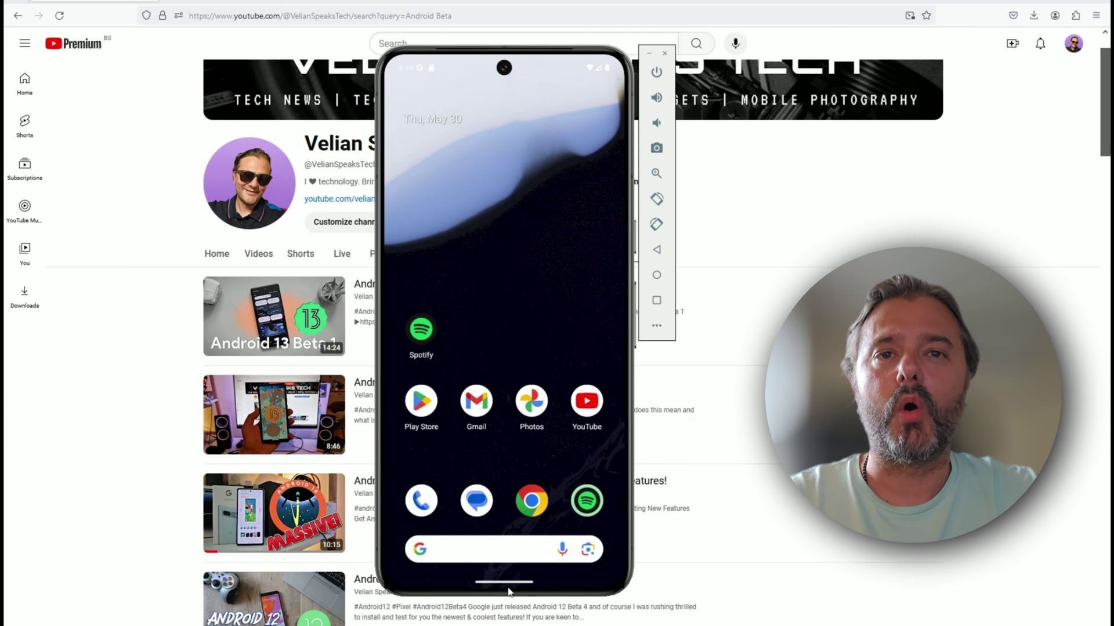
pyautogui.moveTo(495, 529); pyautogui.dragTo(498, 23)
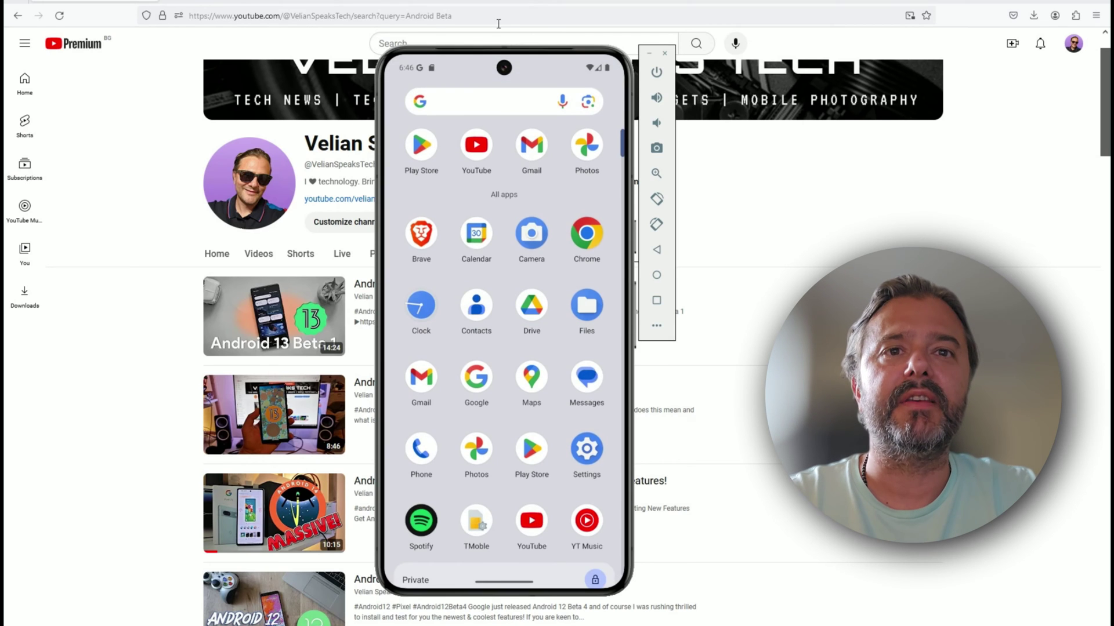
pyautogui.scroll(-1, 527, 226)
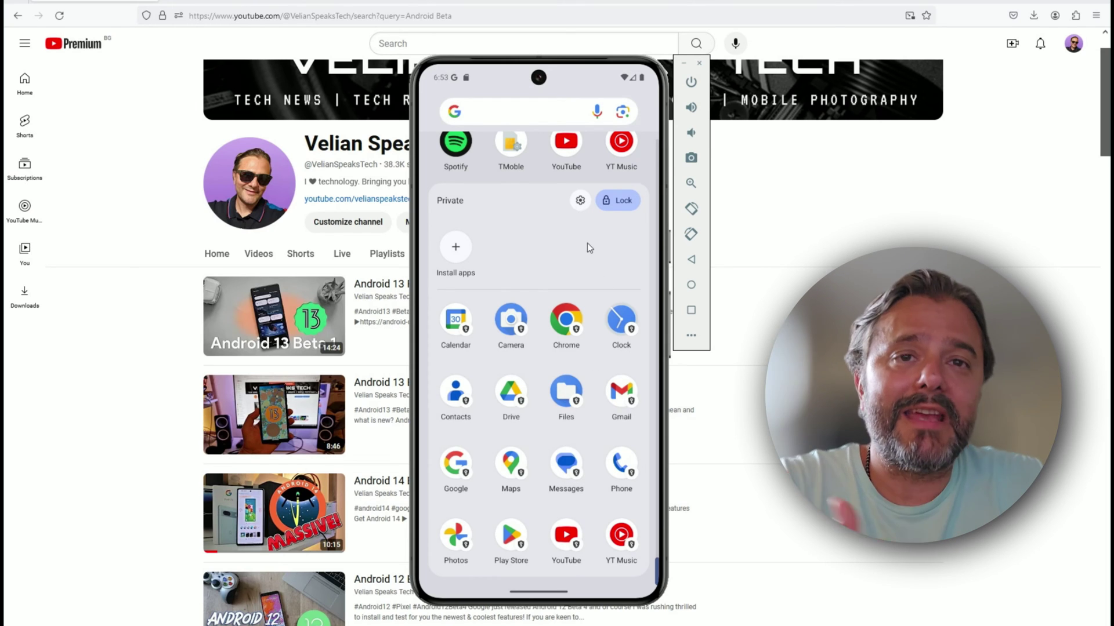
# Turn on 'Hide private space when it's locked', accept the Got it notice, and go back.
pyautogui.click(580, 202)
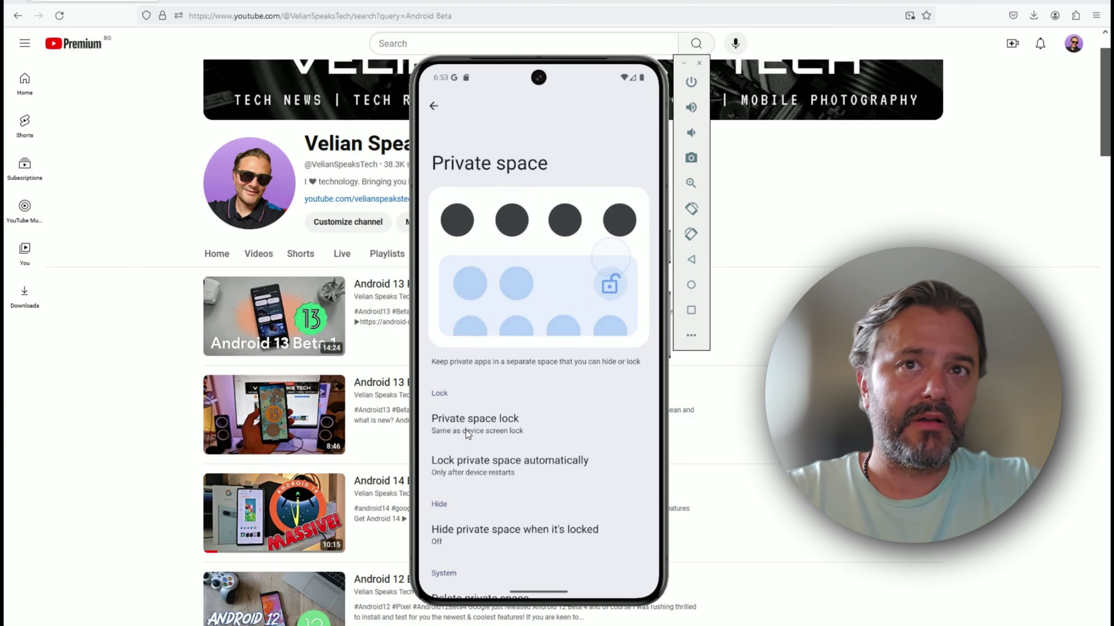
pyautogui.scroll(-3, 529, 355)
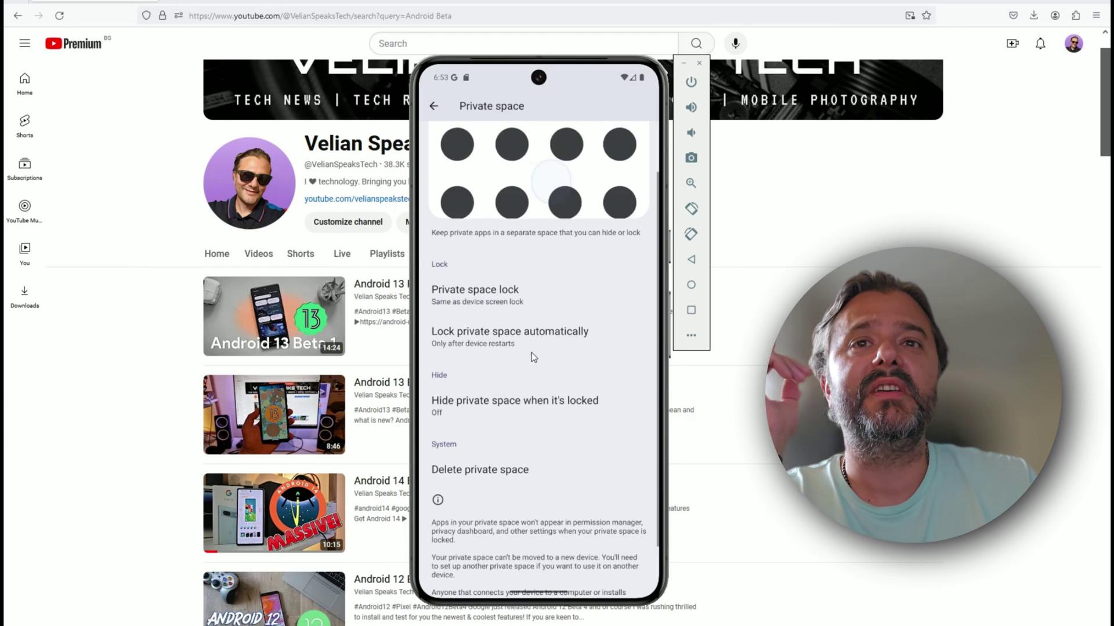
pyautogui.click(491, 405)
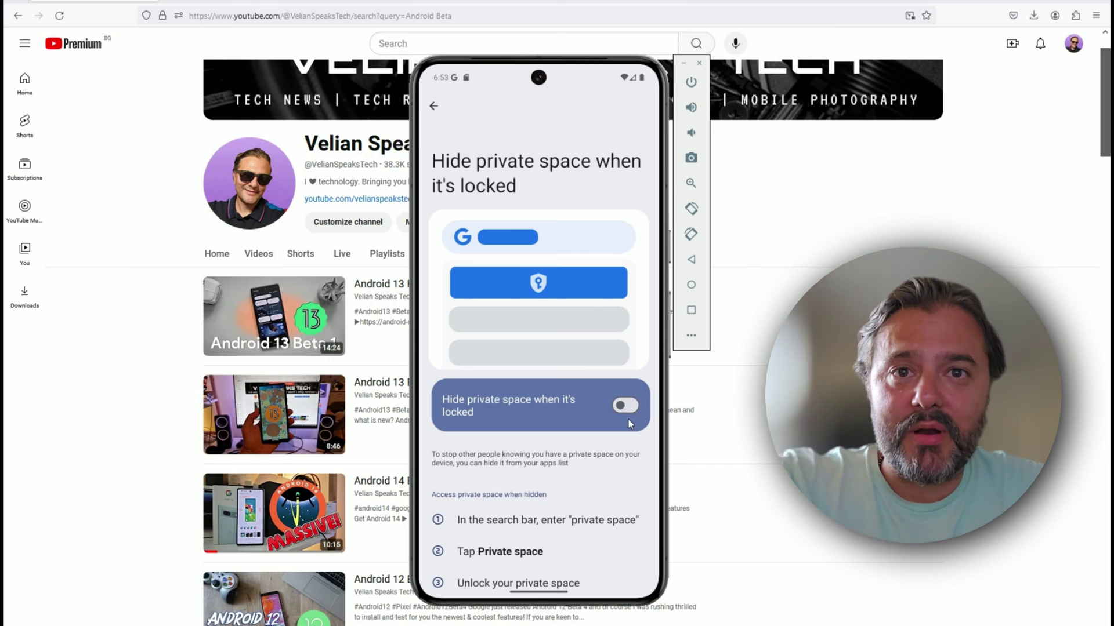
pyautogui.scroll(-3, 631, 426)
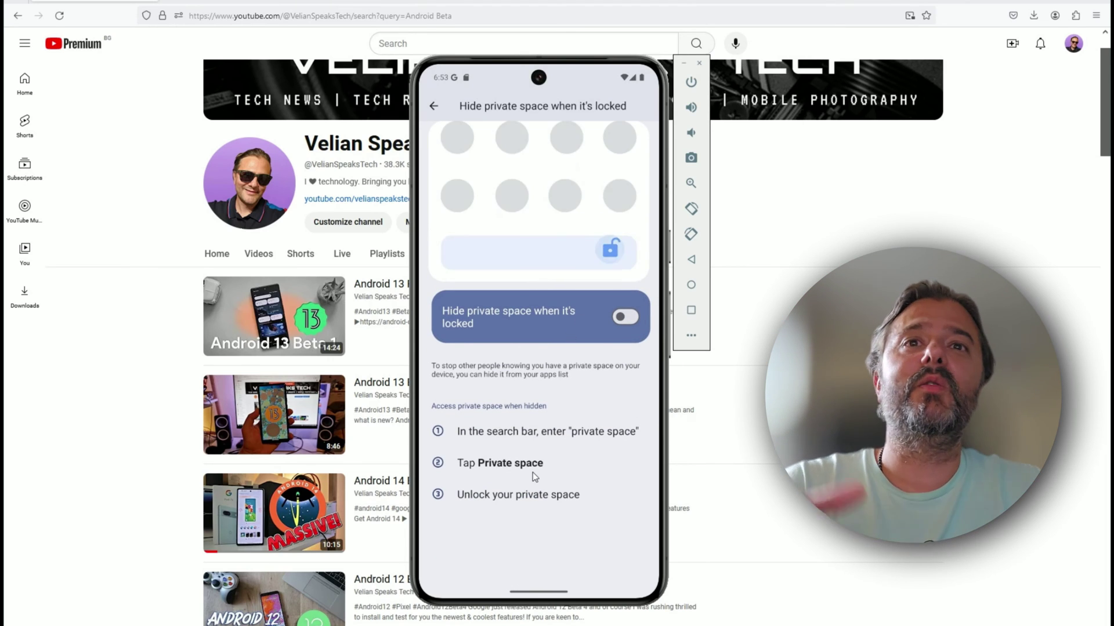
pyautogui.click(626, 316)
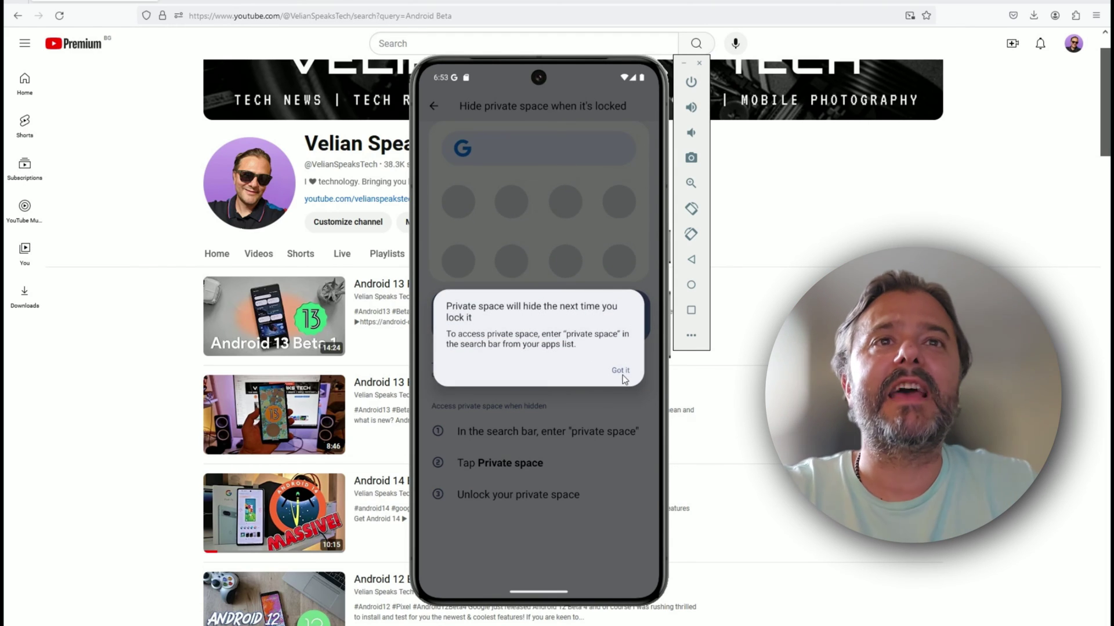
pyautogui.click(621, 372)
pyautogui.click(434, 107)
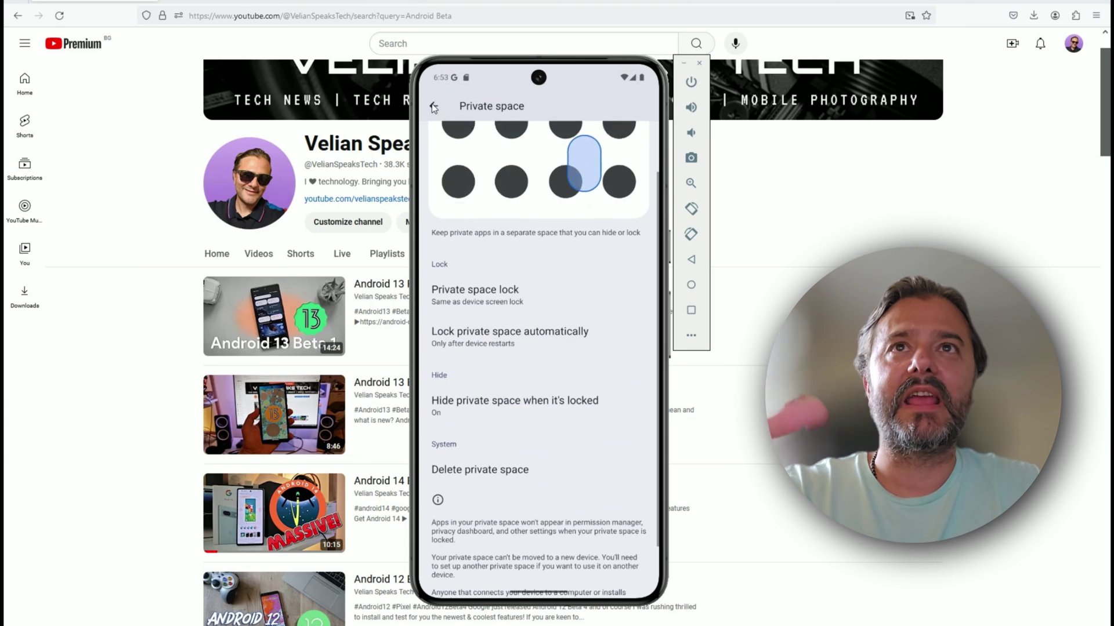
# Return to the app drawer's Private section and lock the private space.
pyautogui.click(434, 108)
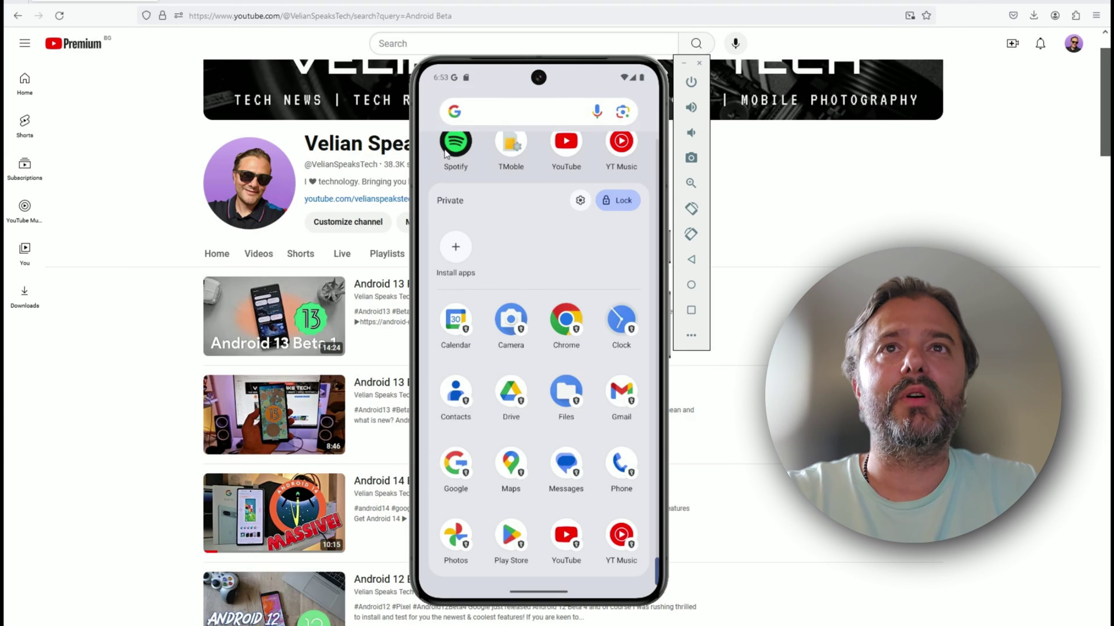
pyautogui.scroll(-1, 567, 242)
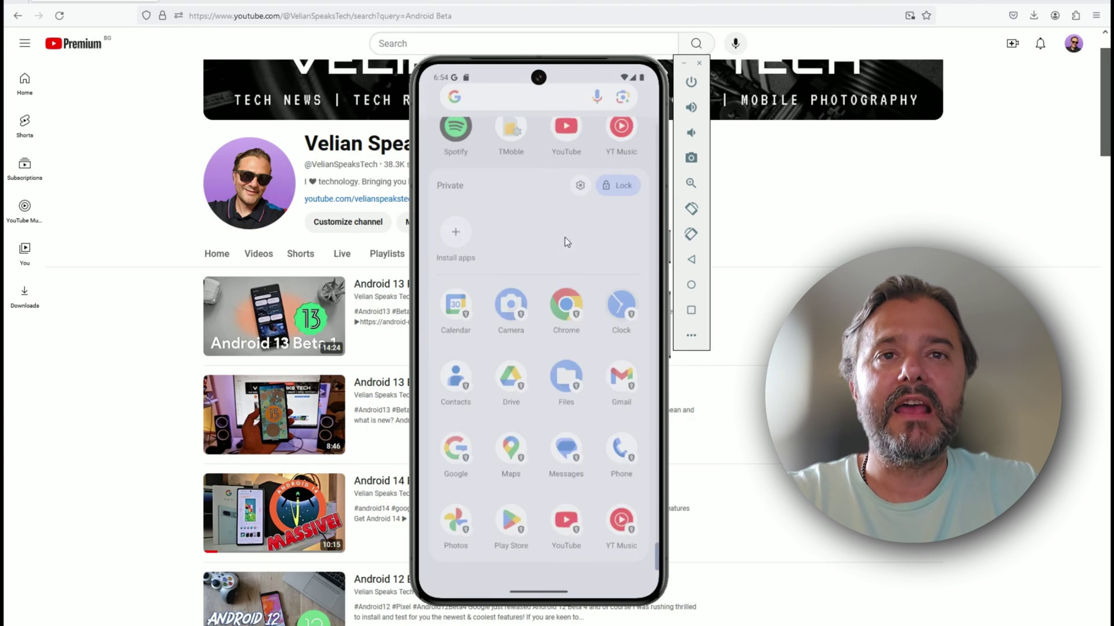
pyautogui.scroll(3, 566, 242)
pyautogui.scroll(-5, 567, 324)
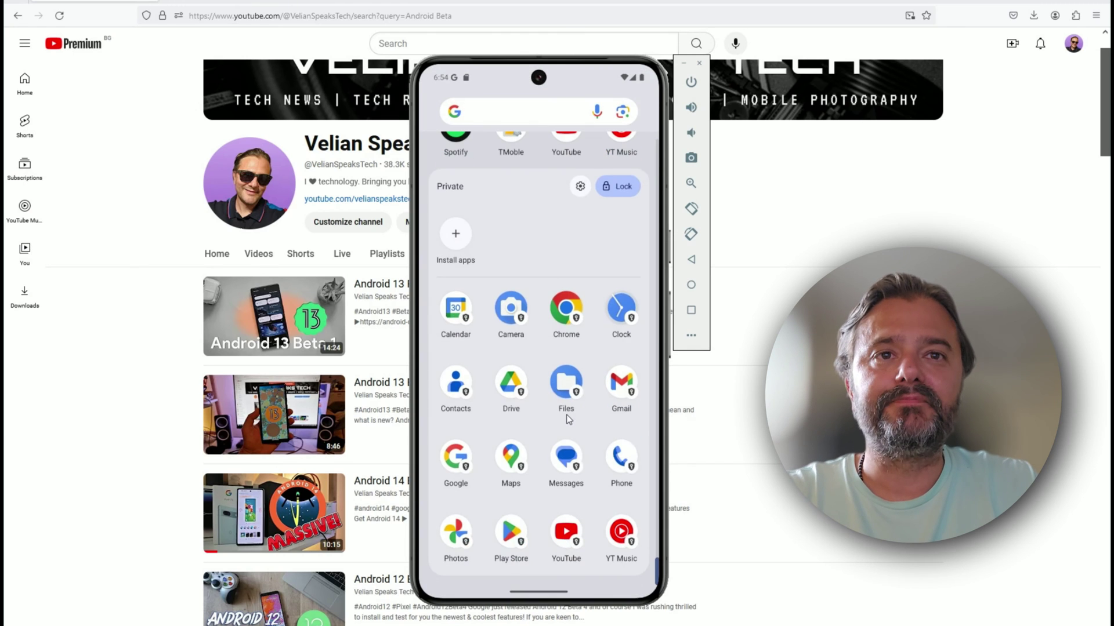
pyautogui.click(615, 199)
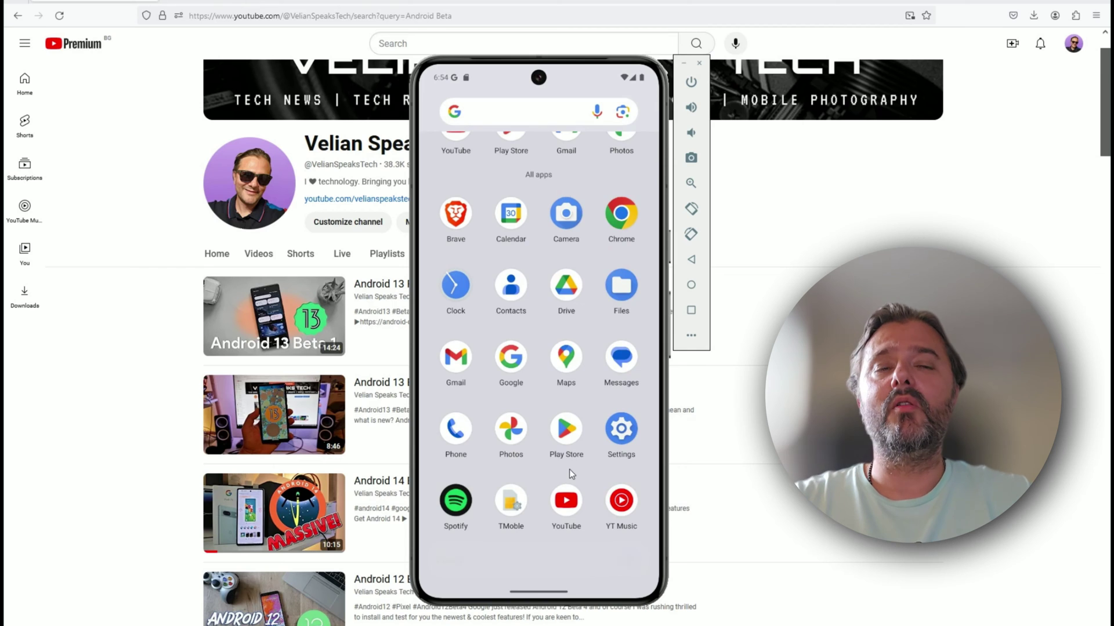
# Search the app drawer for 'private s', then swipe back to the home screen.
pyautogui.scroll(1, 569, 469)
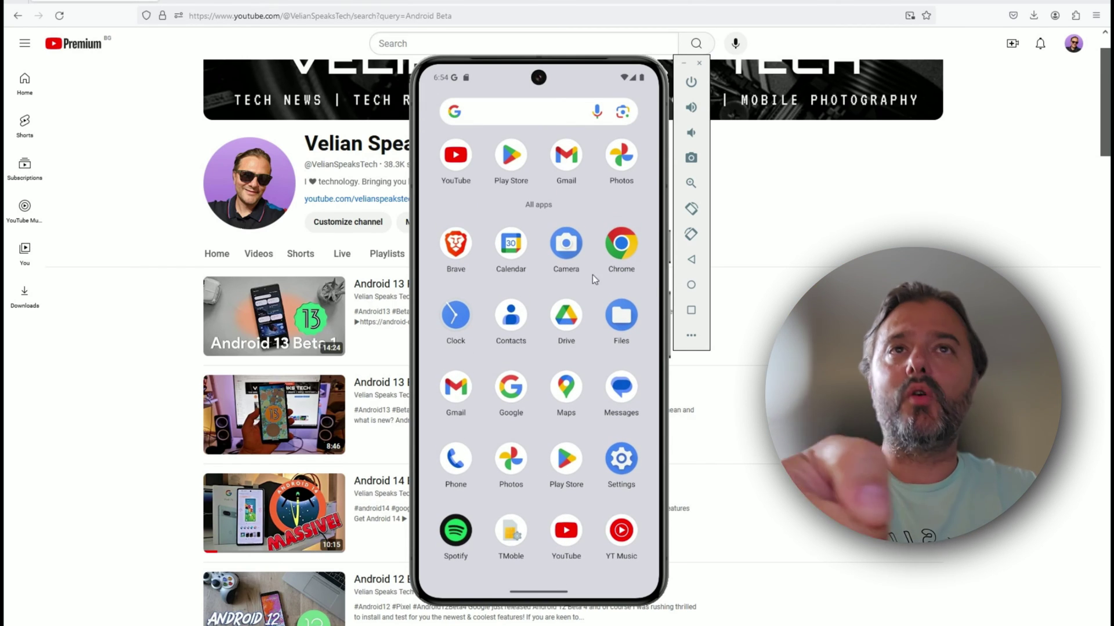
pyautogui.click(552, 116)
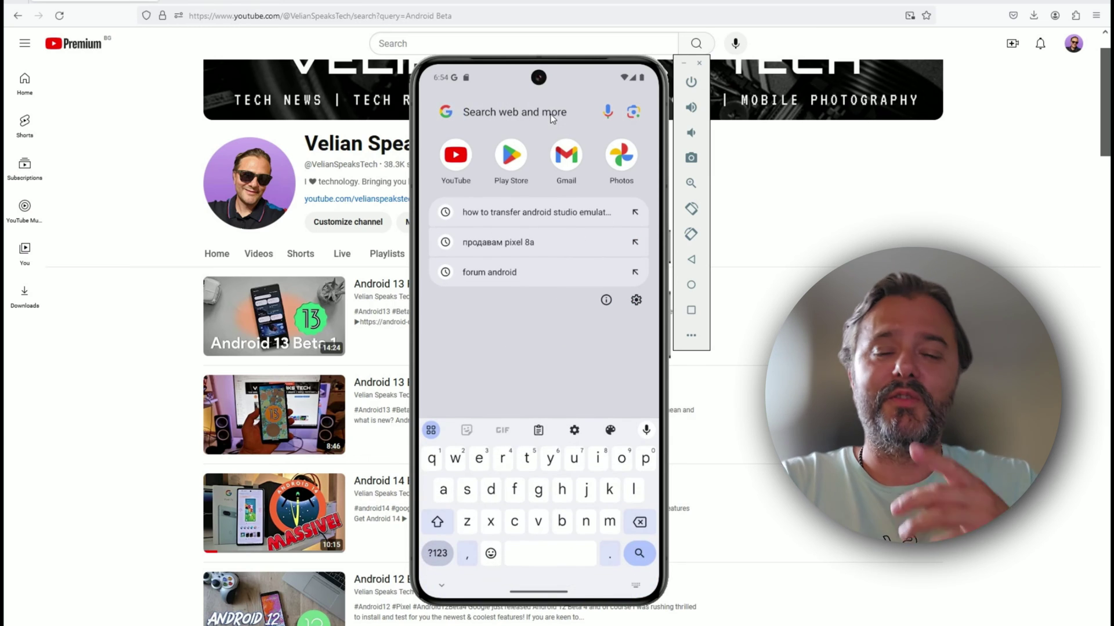
pyautogui.write('private s')
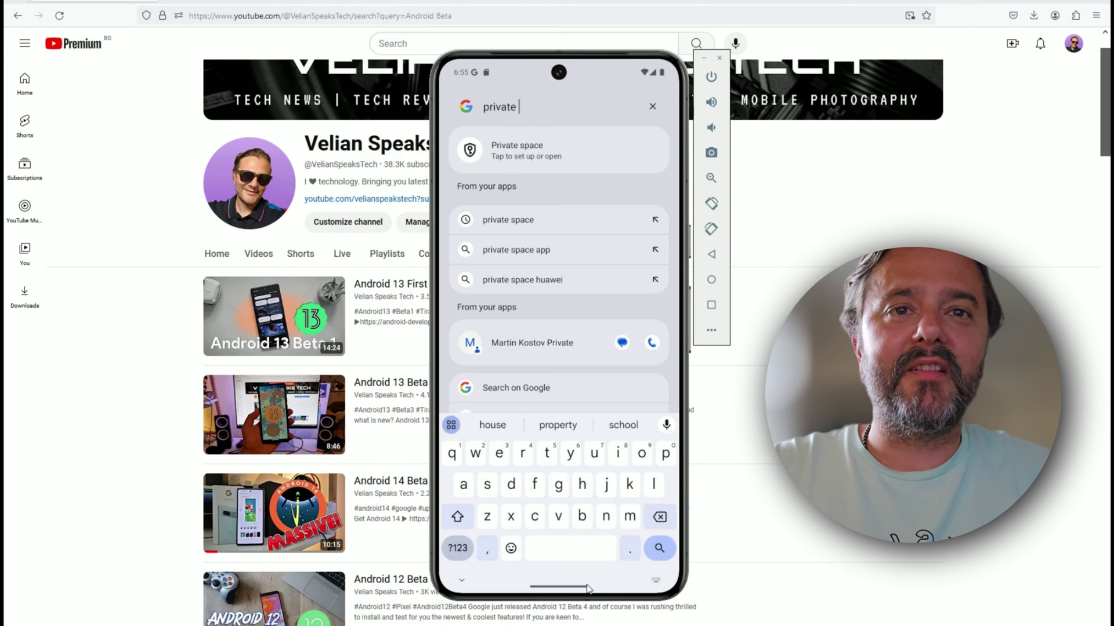
pyautogui.moveTo(578, 590); pyautogui.dragTo(569, 454)
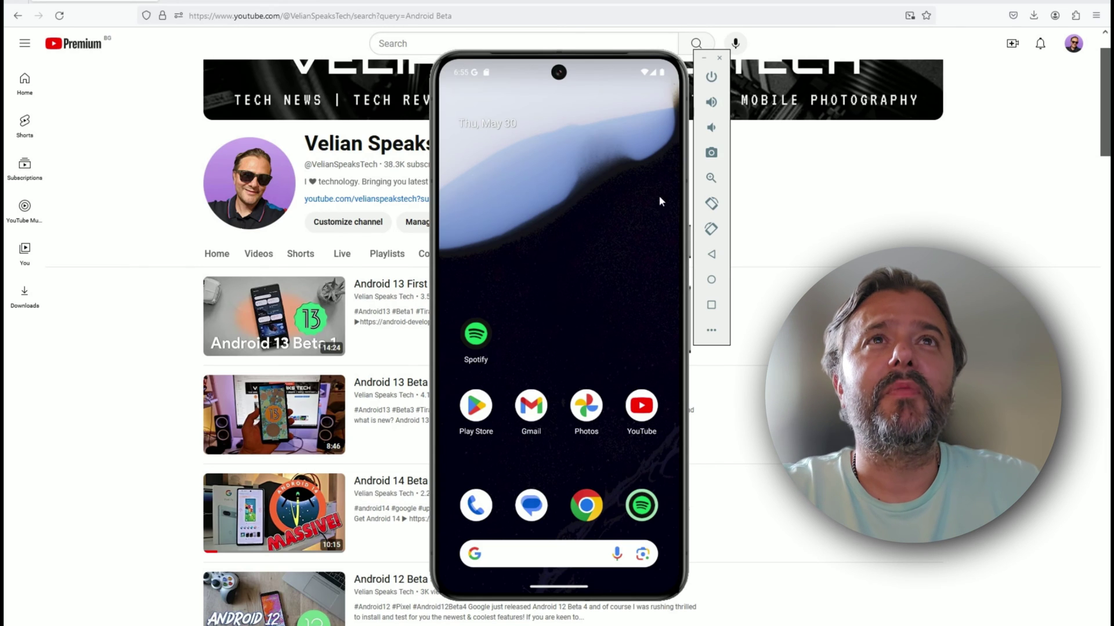
# Open Settings from the Quick Settings gear and start a settings search.
pyautogui.moveTo(619, 70); pyautogui.dragTo(617, 393)
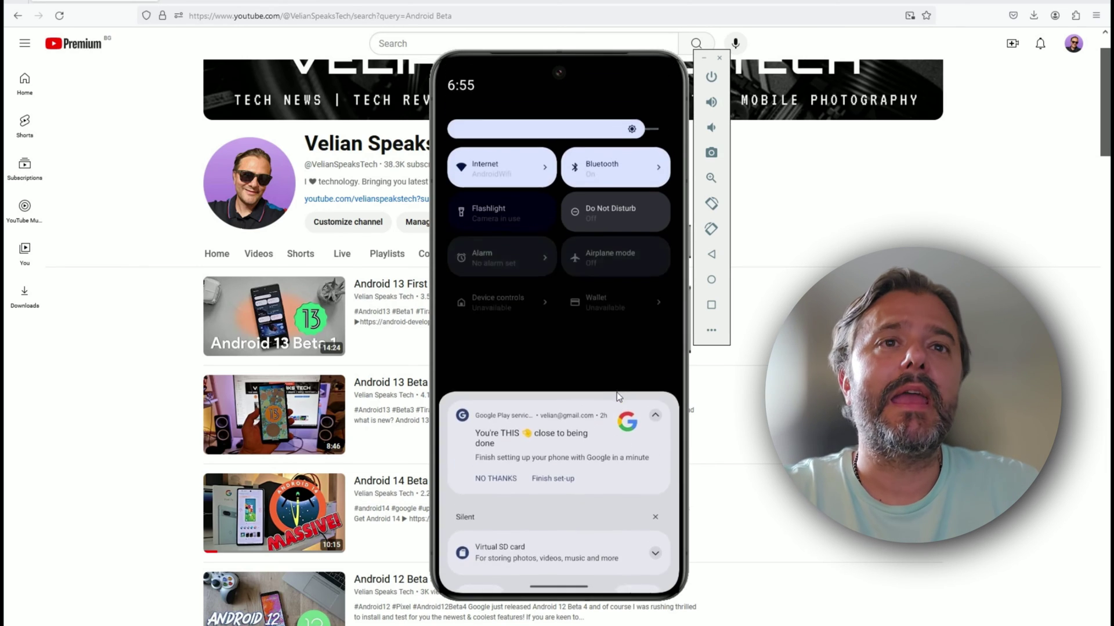
pyautogui.click(634, 564)
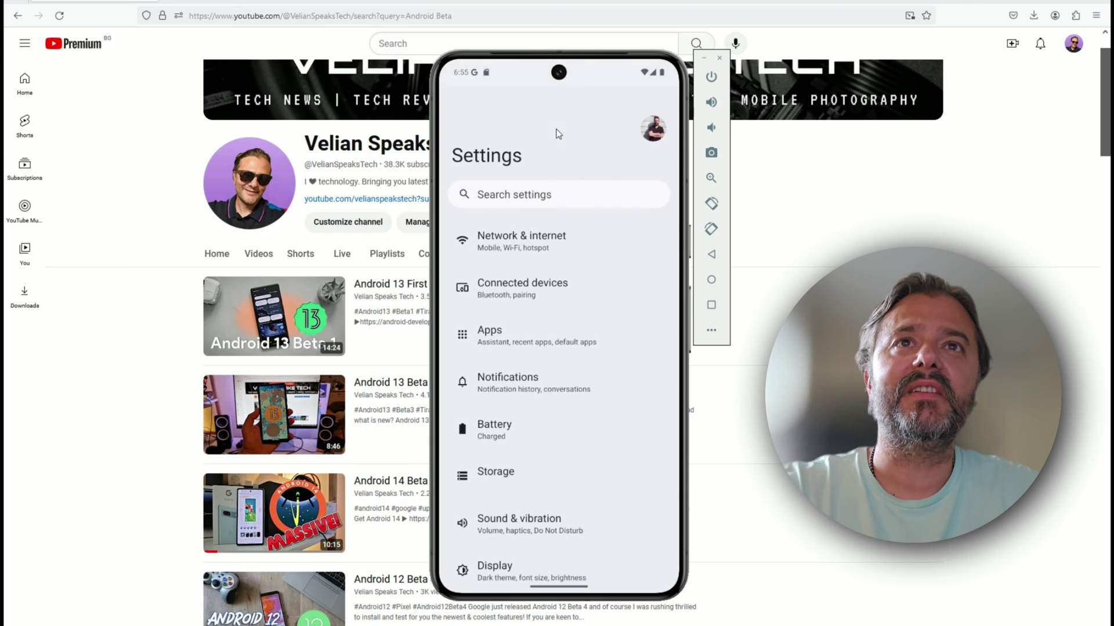
pyautogui.click(539, 202)
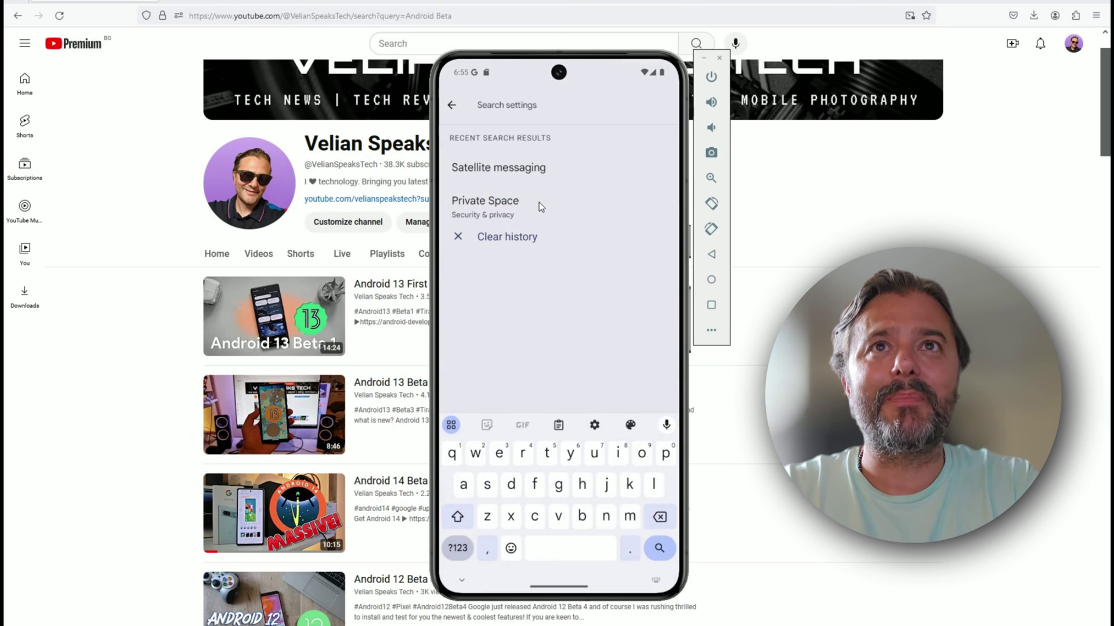
pyautogui.click(481, 171)
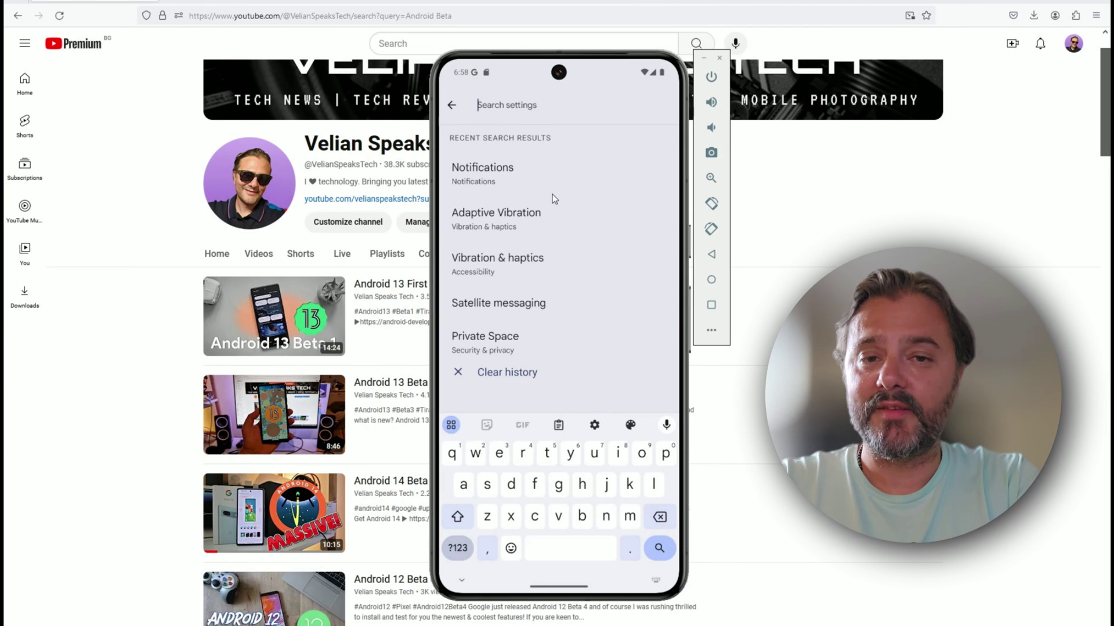
# Search settings for 'ada' and open the Adaptive Vibration result.
pyautogui.write('vibra')
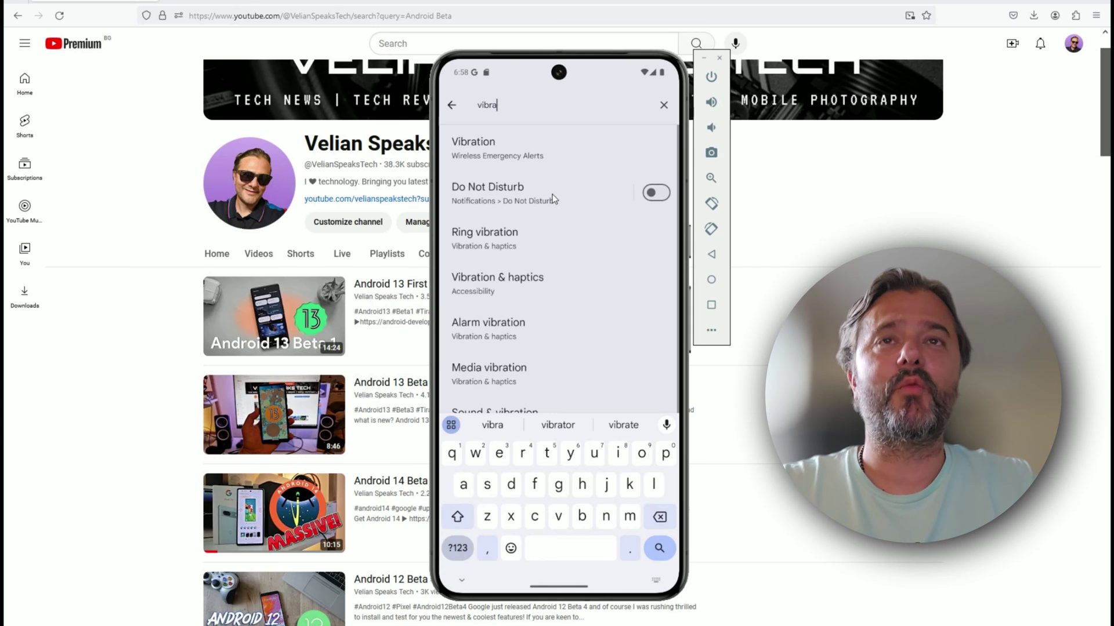
pyautogui.press('BackSpace')
pyautogui.press('BackSpace')
pyautogui.press('BackSpace')
pyautogui.press('BackSpace')
pyautogui.press('BackSpace')
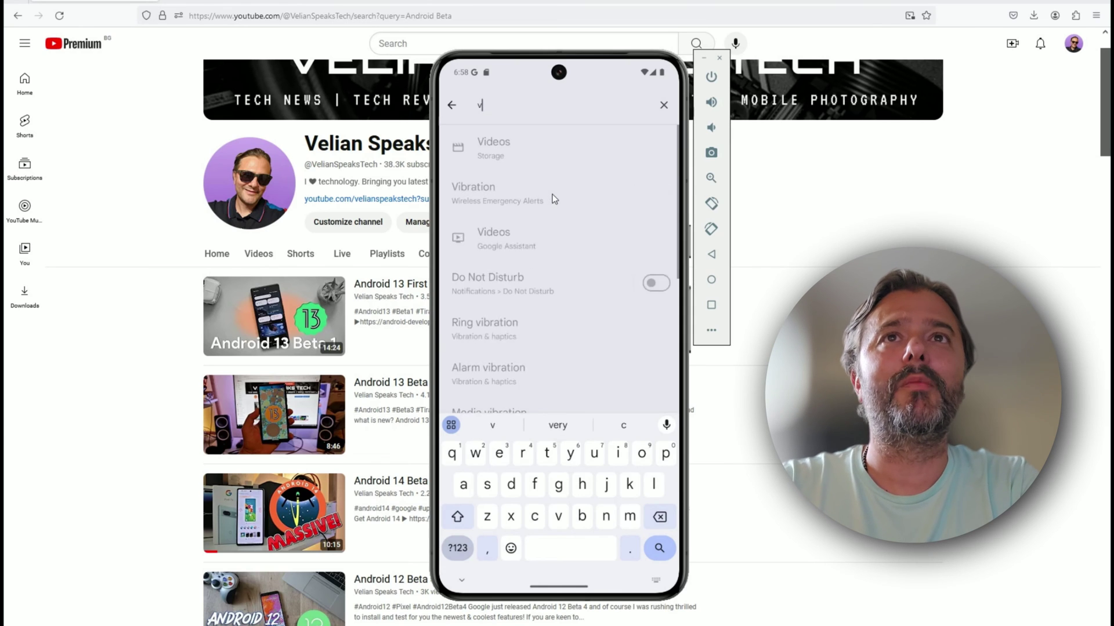
pyautogui.write('ada')
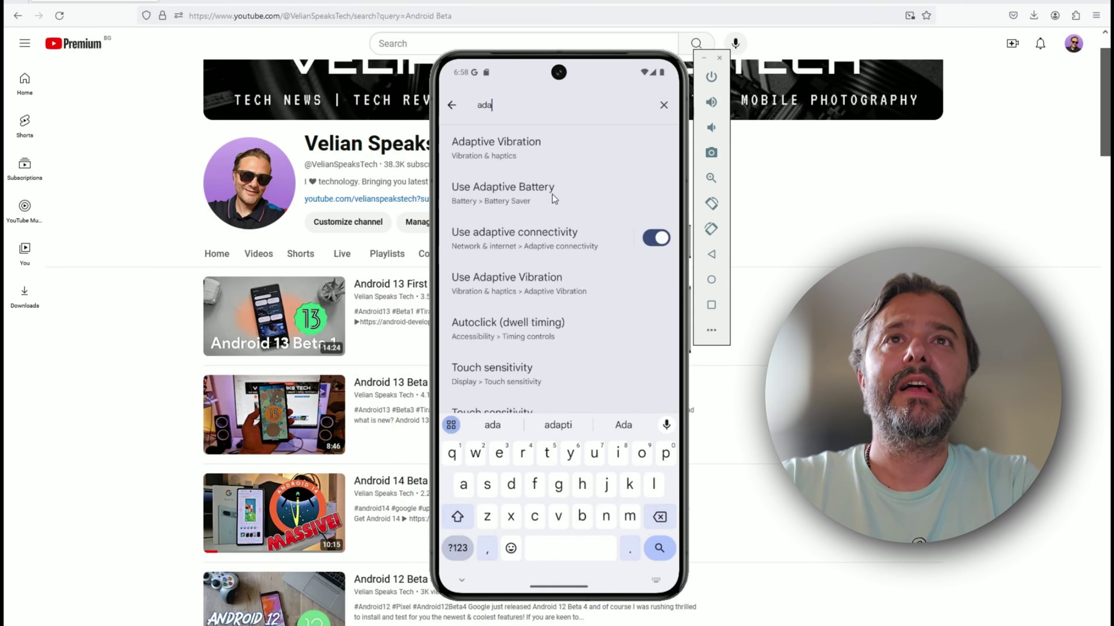
pyautogui.click(527, 148)
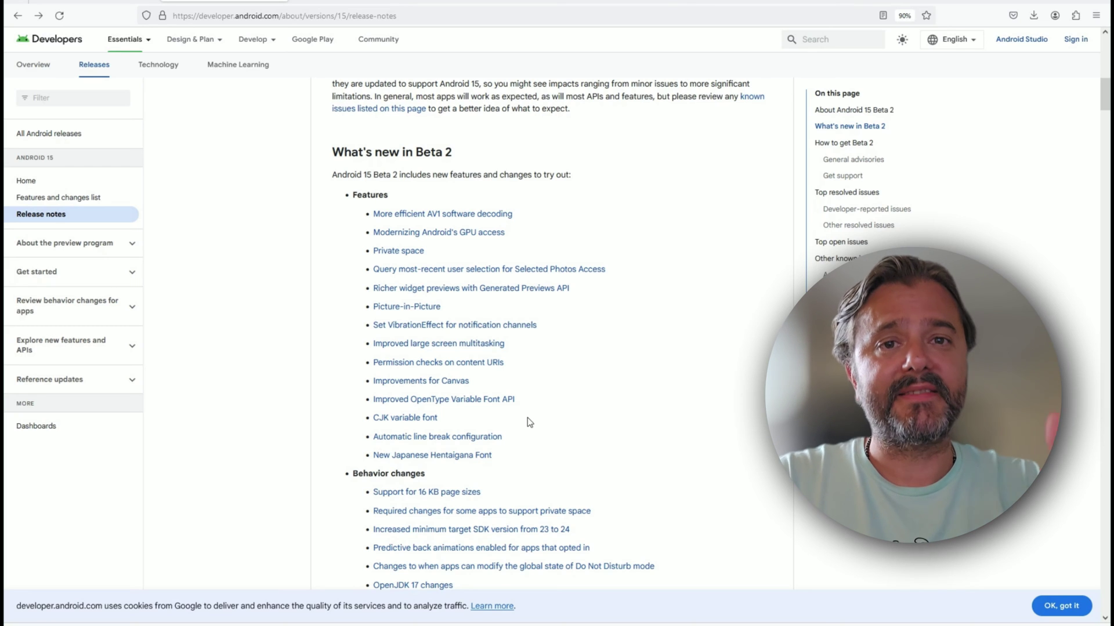
# Open the Widgets picker from the home screen's long-press menu.
pyautogui.hotkey('alt', 'Tab')
pyautogui.click(530, 235)
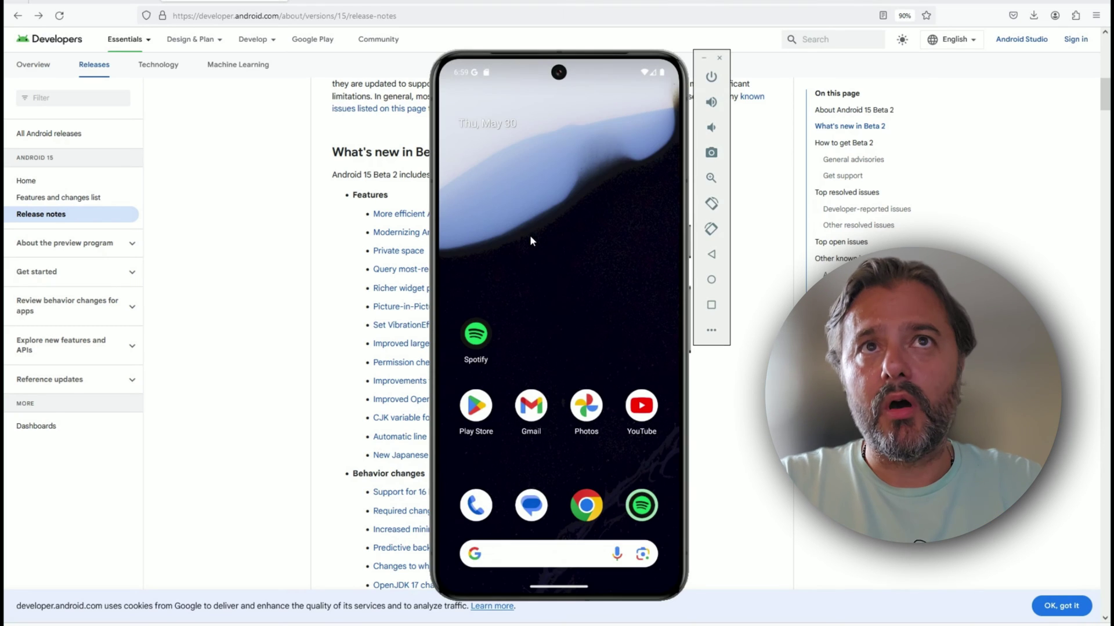
pyautogui.click(558, 175)
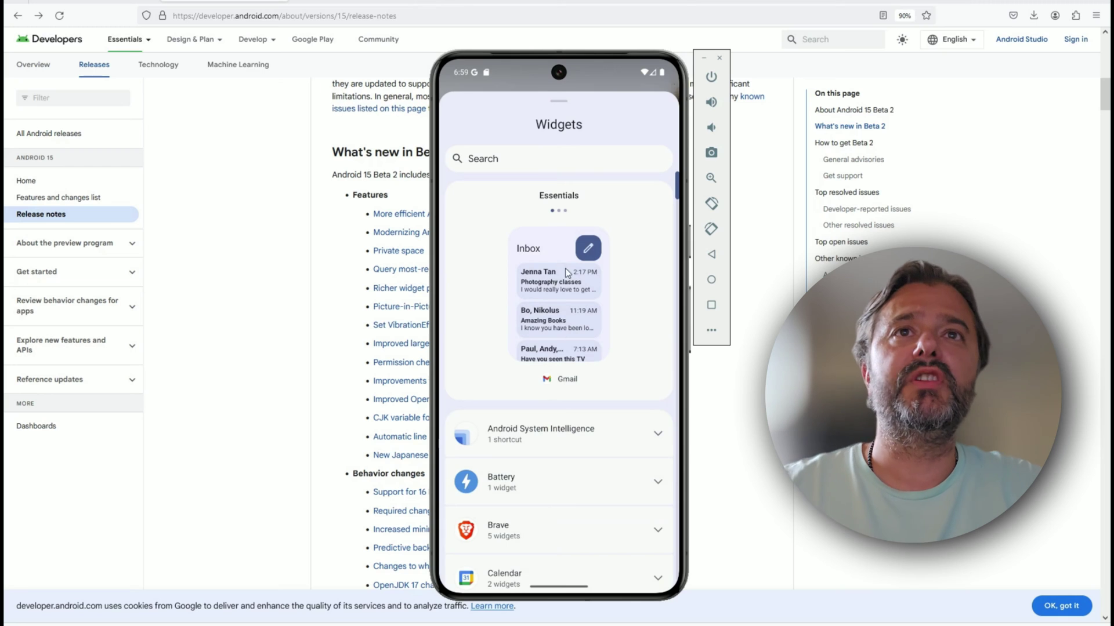
# Search widgets for 'clock', expand the Clock previews, clear the search, and back out.
pyautogui.click(570, 163)
pyautogui.write('clock')
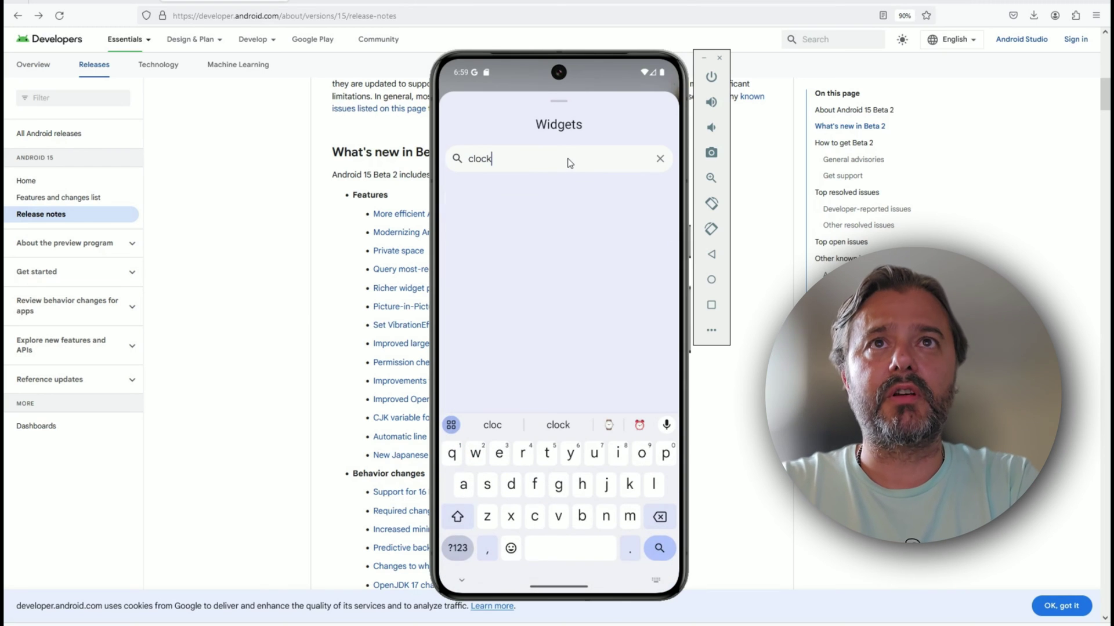
pyautogui.click(658, 206)
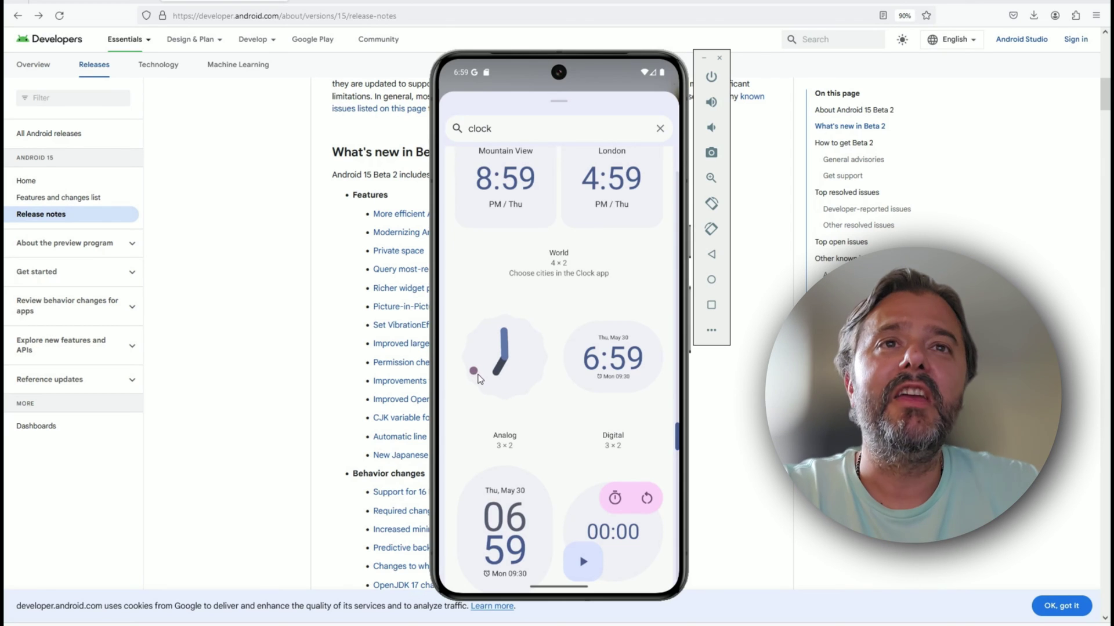
pyautogui.click(660, 128)
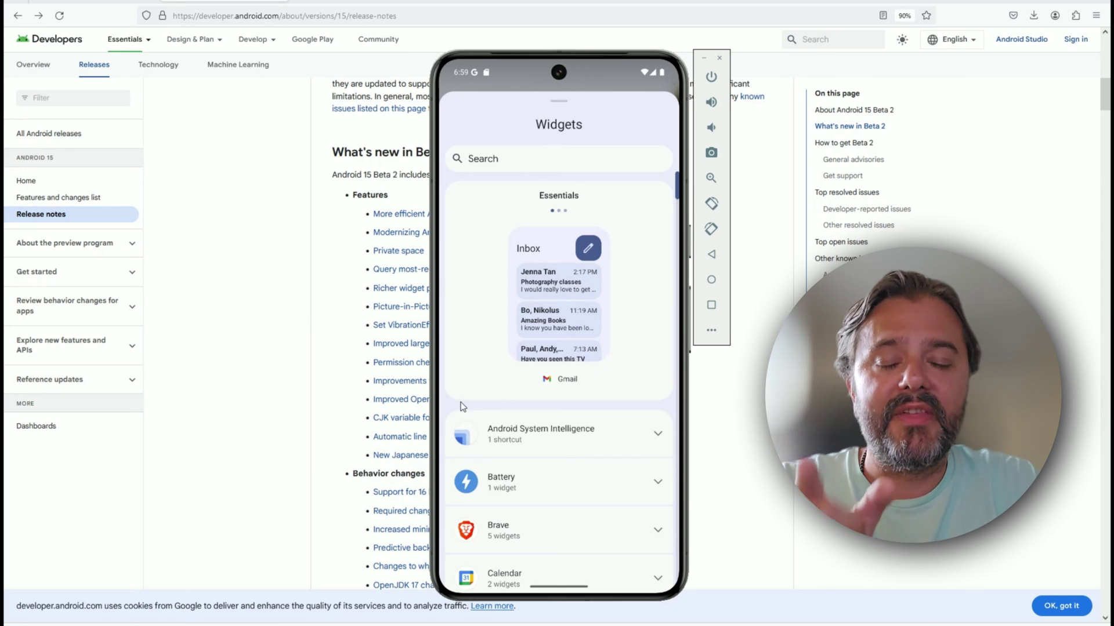
pyautogui.moveTo(442, 395); pyautogui.dragTo(507, 374)
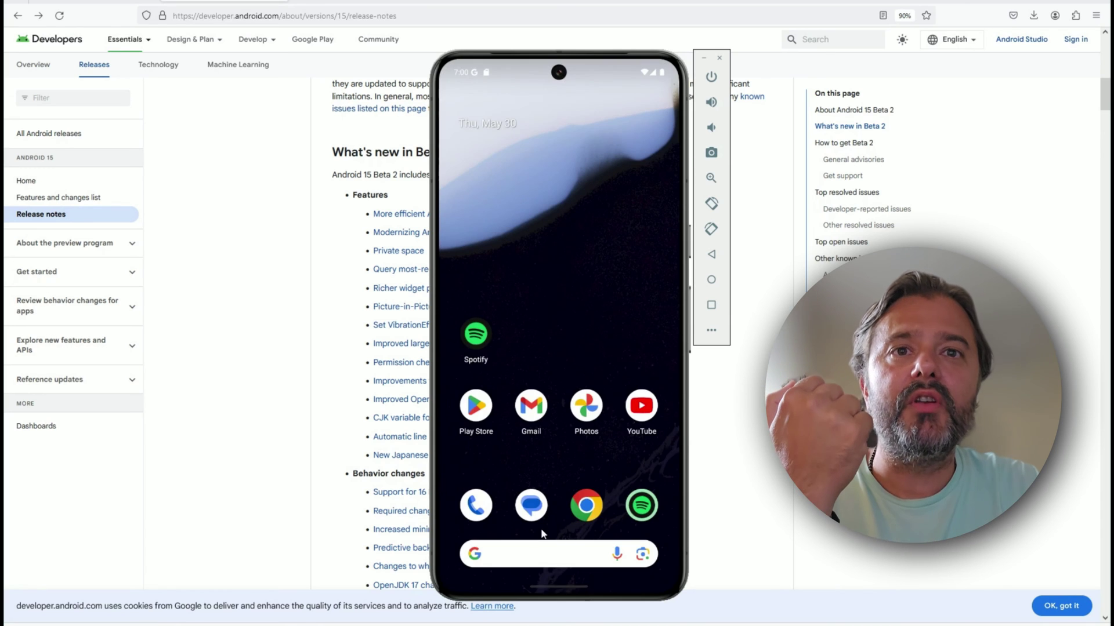
# Launch Spotify, open an artist page, and preview the predictive back swipe.
pyautogui.click(476, 334)
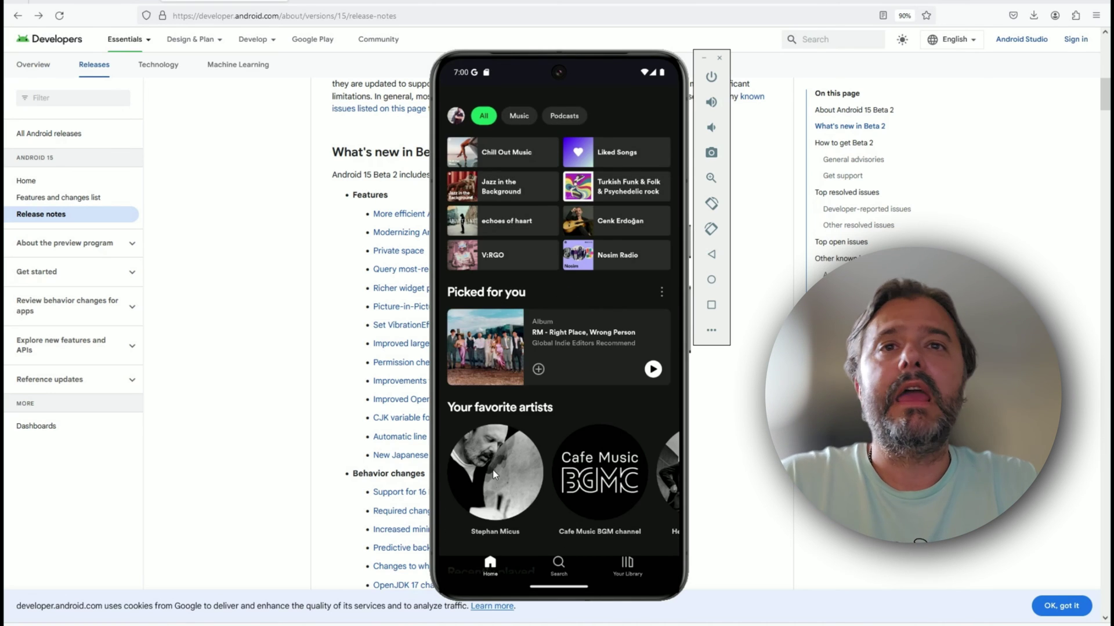
pyautogui.click(492, 470)
pyautogui.moveTo(442, 371); pyautogui.dragTo(573, 357)
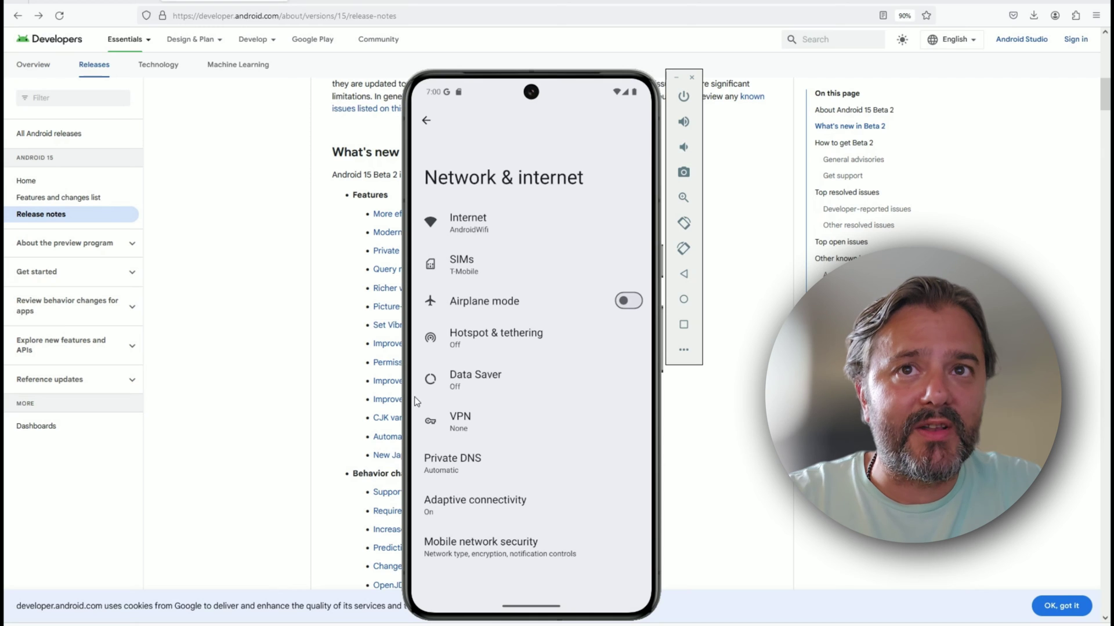
# Swipe back out of Network & internet, Apps and Storage settings, then return home.
pyautogui.moveTo(414, 397); pyautogui.dragTo(613, 402)
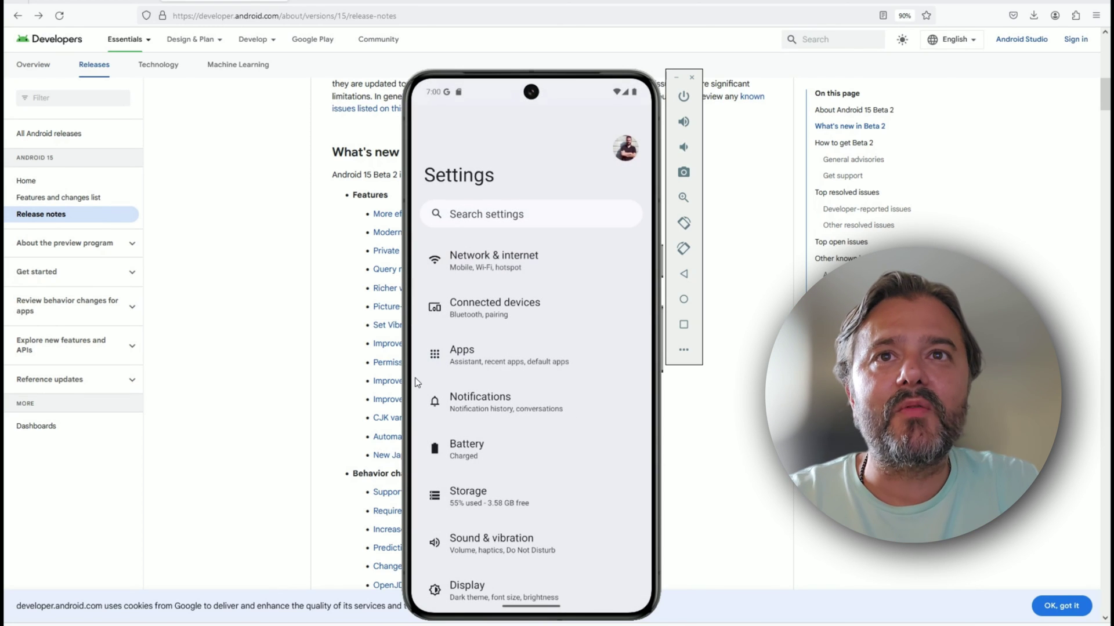
pyautogui.click(462, 354)
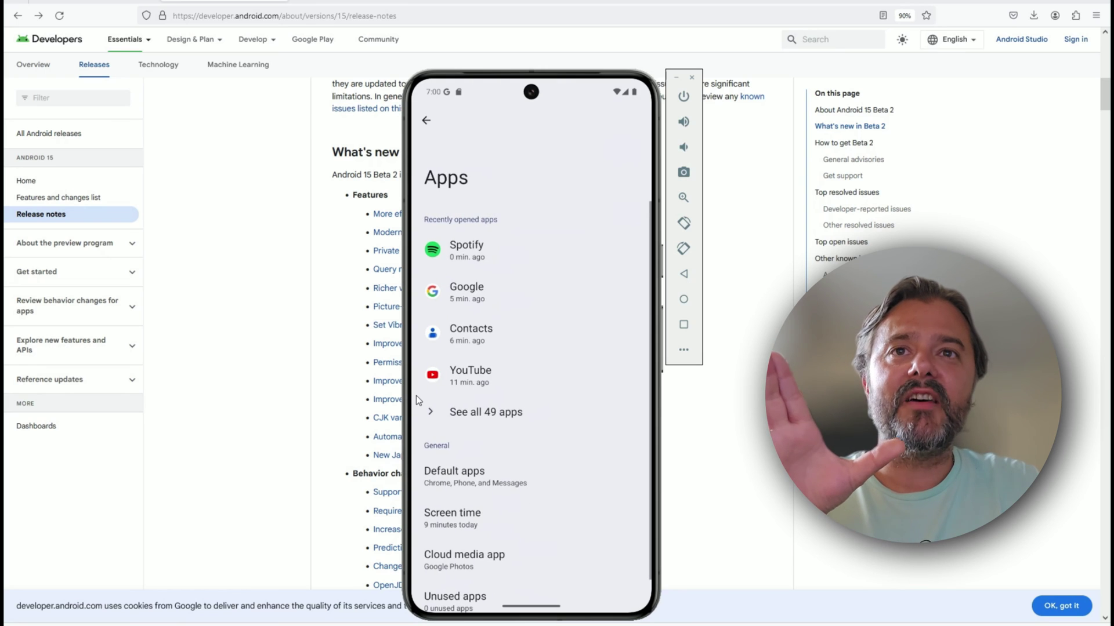
pyautogui.moveTo(416, 395); pyautogui.dragTo(503, 400)
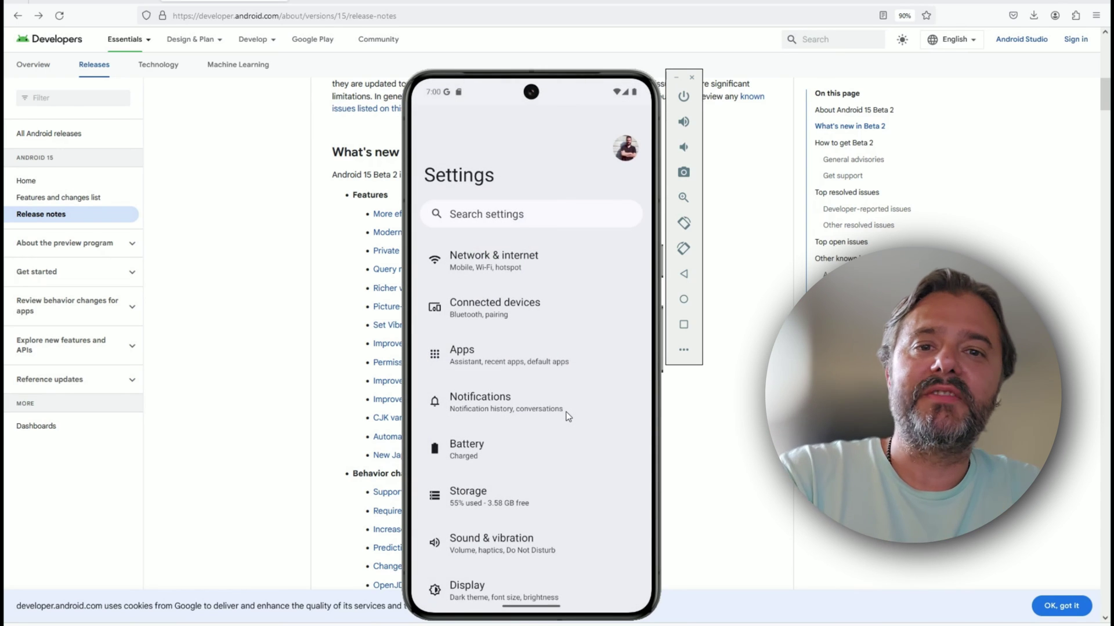
pyautogui.click(451, 496)
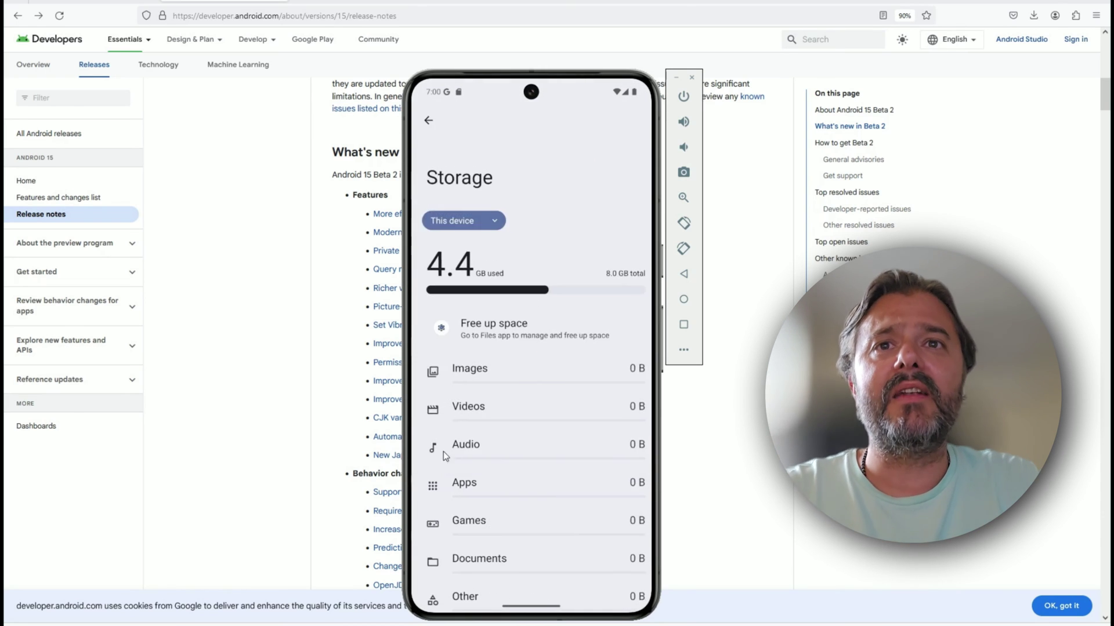
pyautogui.moveTo(416, 432); pyautogui.dragTo(493, 434)
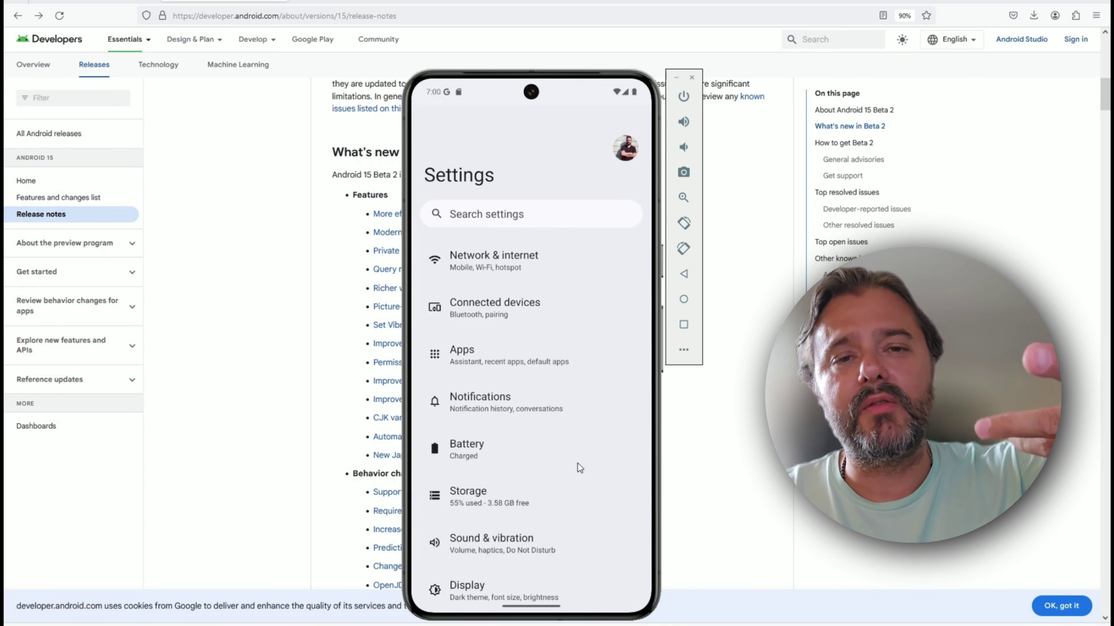
pyautogui.click(463, 500)
pyautogui.moveTo(421, 461); pyautogui.dragTo(524, 459)
pyautogui.moveTo(554, 600); pyautogui.dragTo(551, 348)
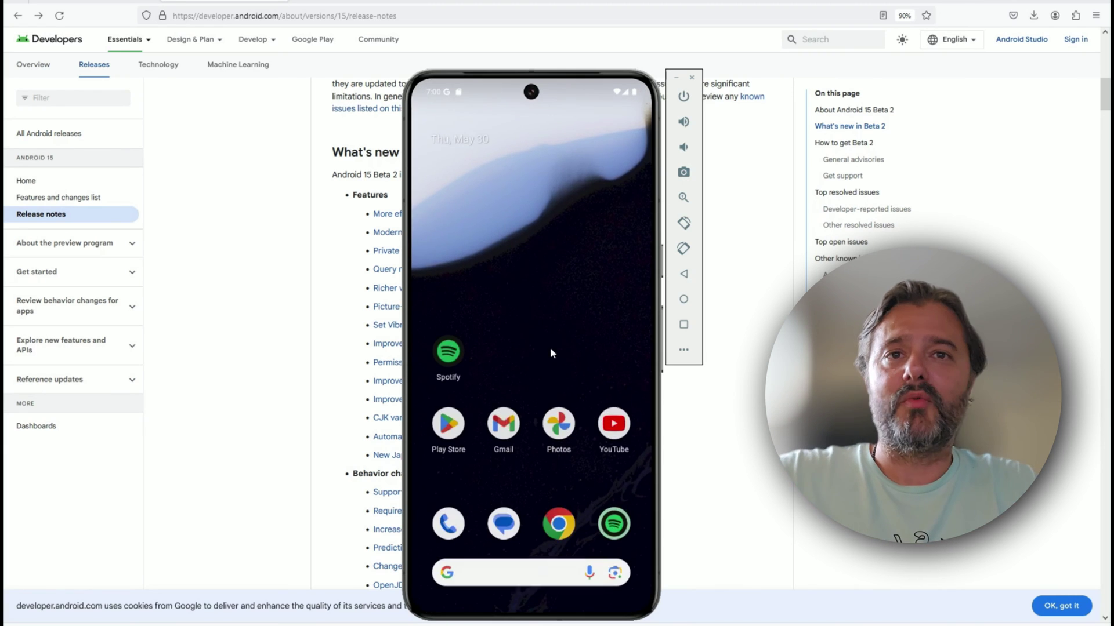
# Open Messages, dismiss the RCS notice, open the conversation, then back out to home.
pyautogui.click(498, 529)
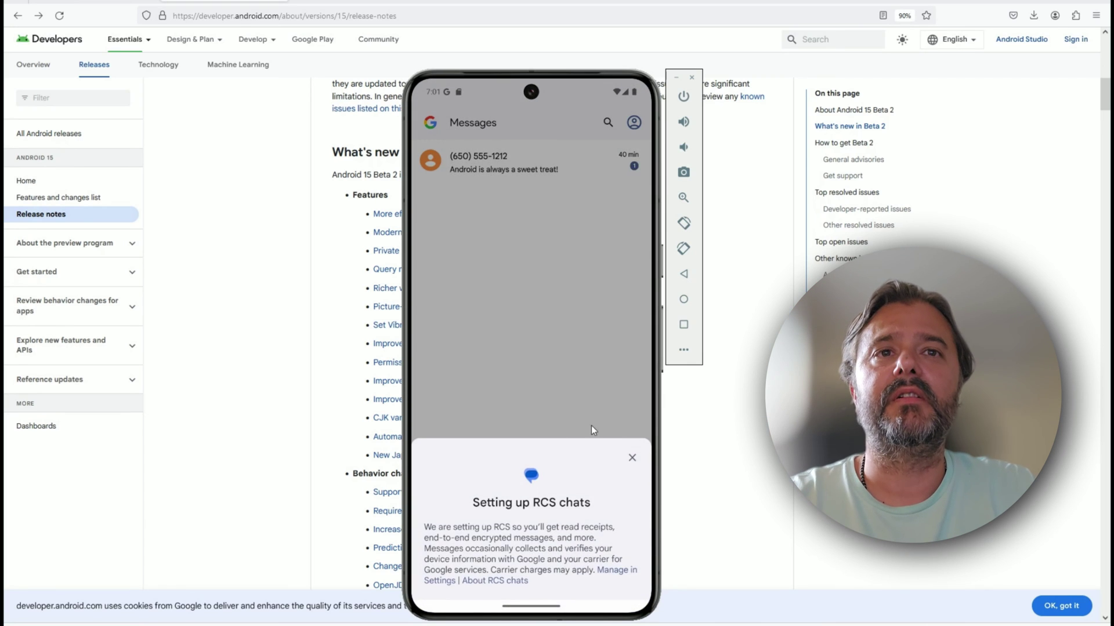
pyautogui.click(632, 457)
pyautogui.click(495, 164)
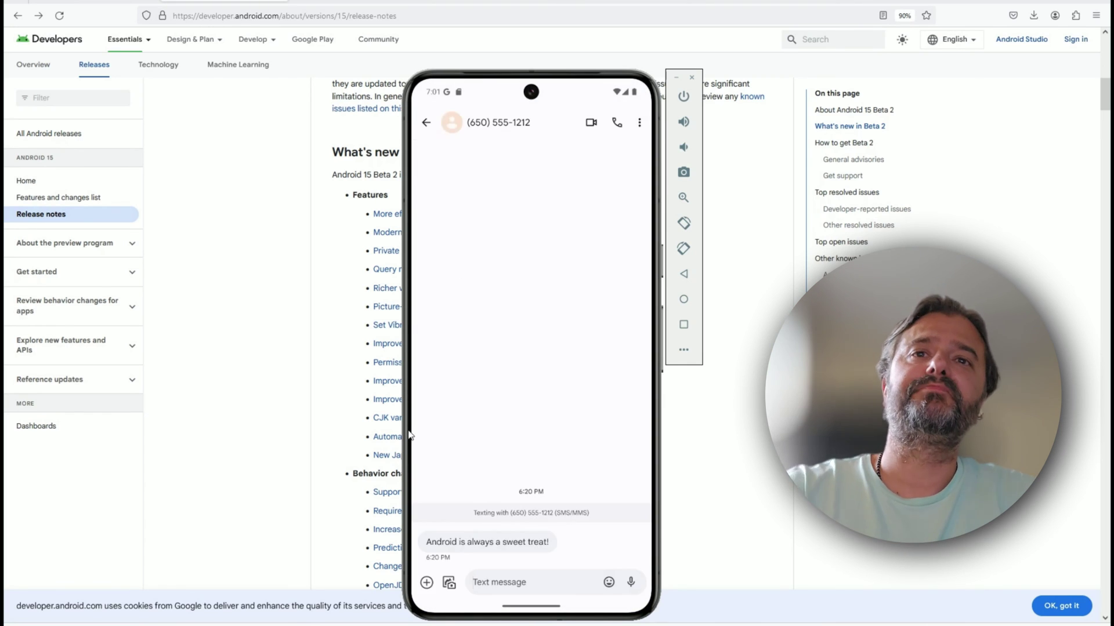
pyautogui.moveTo(417, 432); pyautogui.dragTo(480, 430)
pyautogui.moveTo(539, 431); pyautogui.dragTo(572, 395)
pyautogui.moveTo(538, 600); pyautogui.dragTo(531, 267)
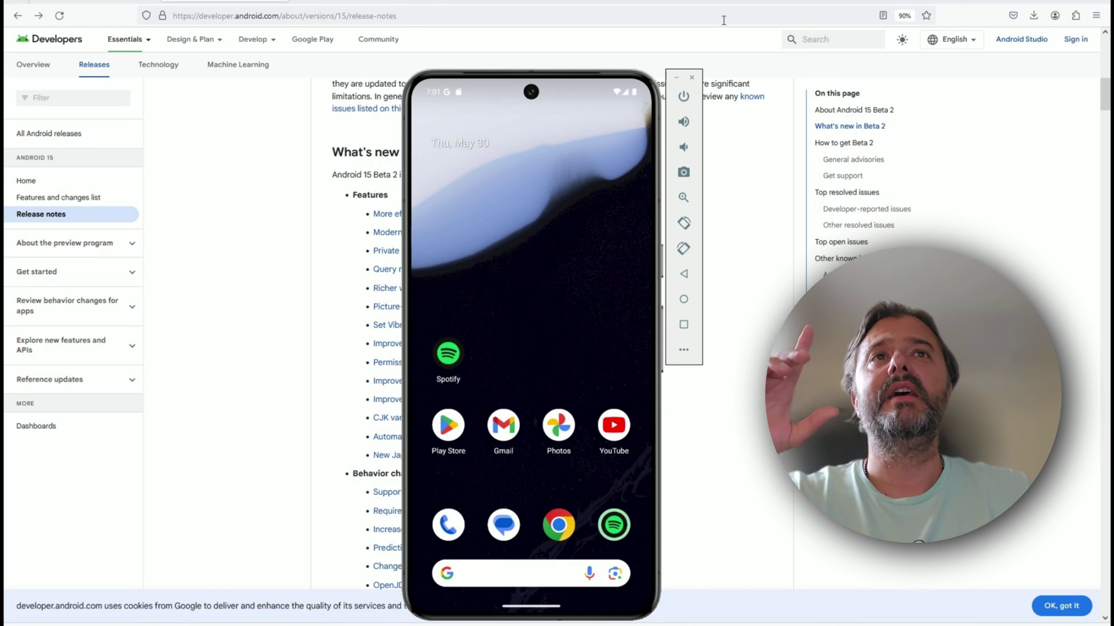
# Minimize the emulator, read the HDR headroom control section, then return to the release notes.
pyautogui.click(679, 78)
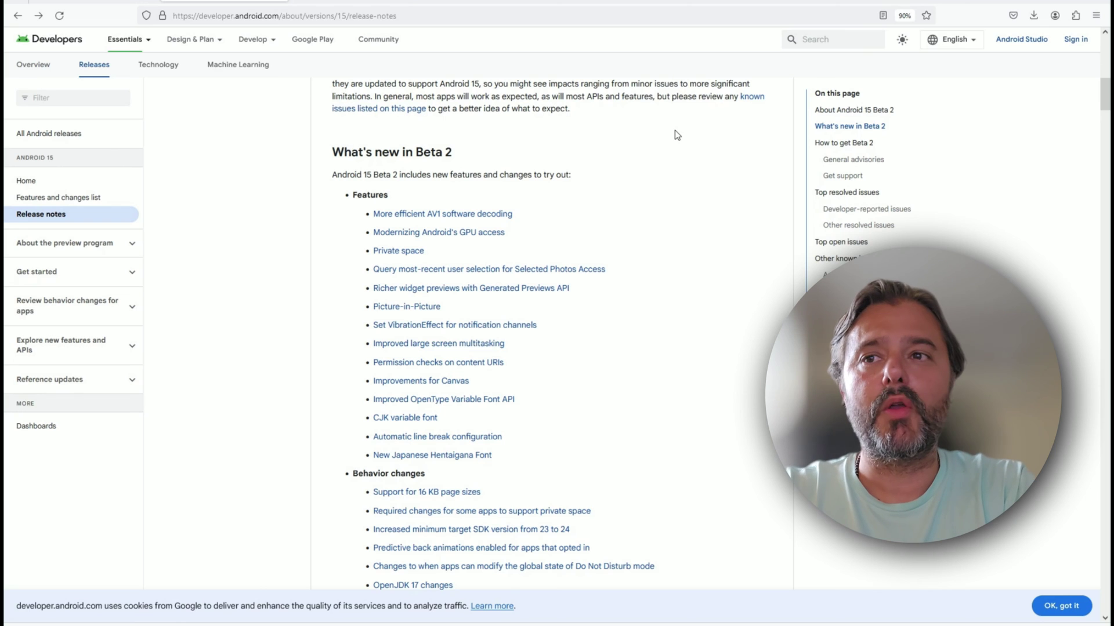
pyautogui.scroll(-15, 674, 130)
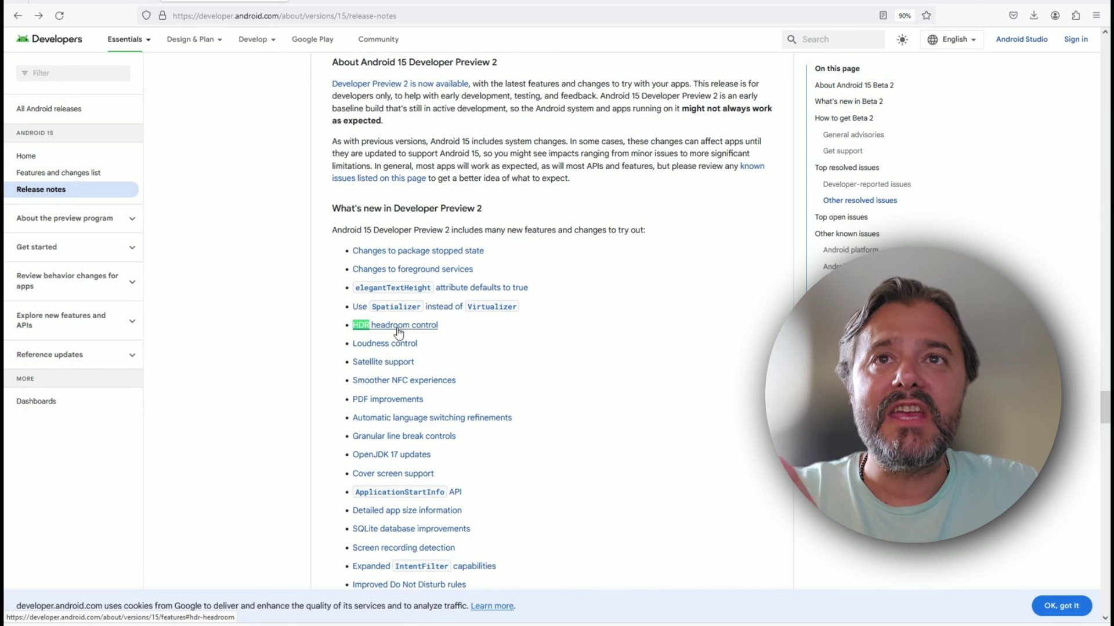
pyautogui.click(398, 330)
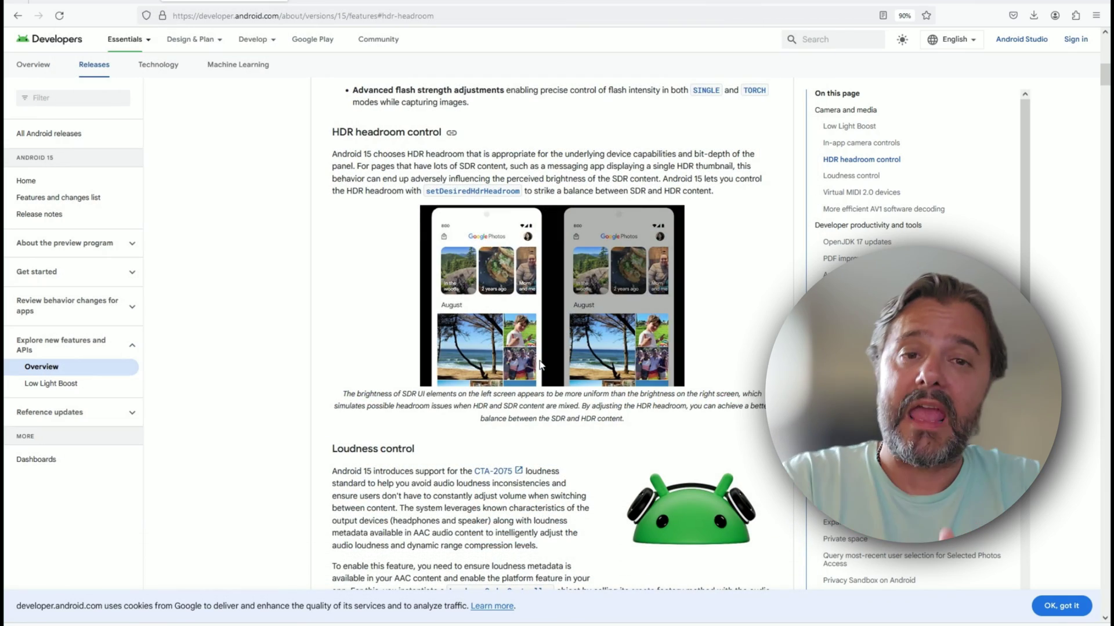
pyautogui.click(18, 16)
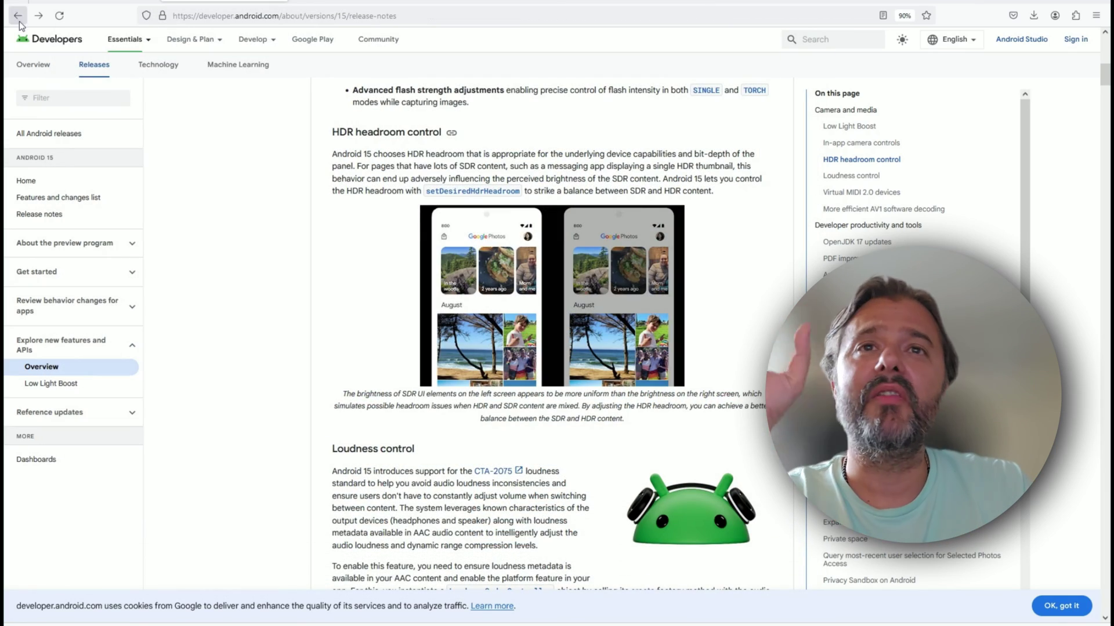
pyautogui.scroll(-5, 479, 318)
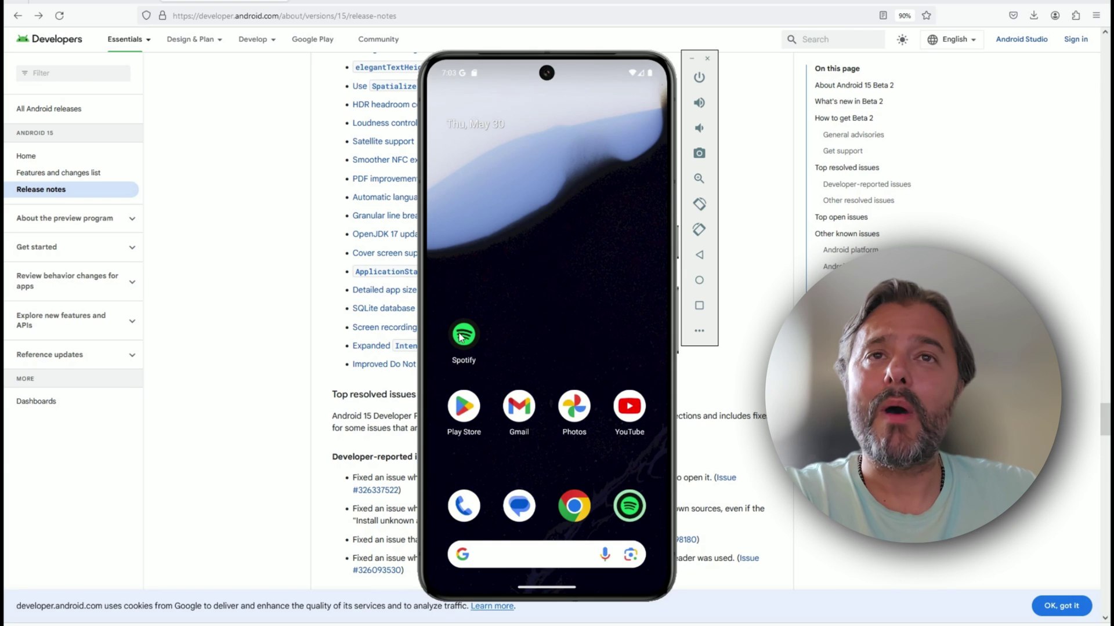
# Open Spotify and start a single-app screen recording with device audio from Quick Settings.
pyautogui.click(459, 337)
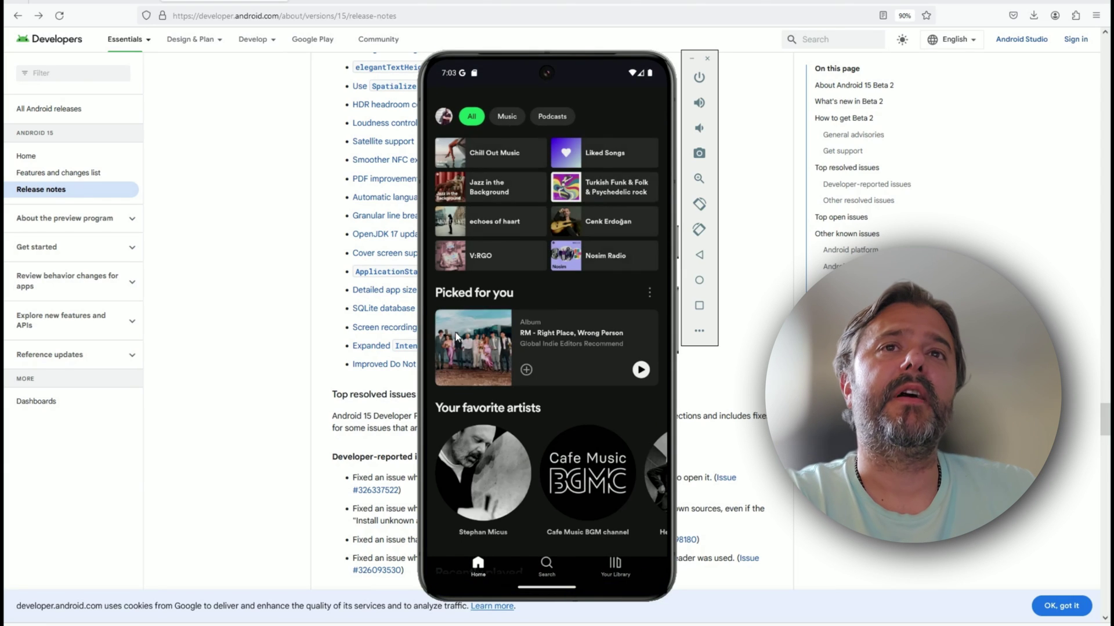
pyautogui.moveTo(592, 68); pyautogui.dragTo(507, 520)
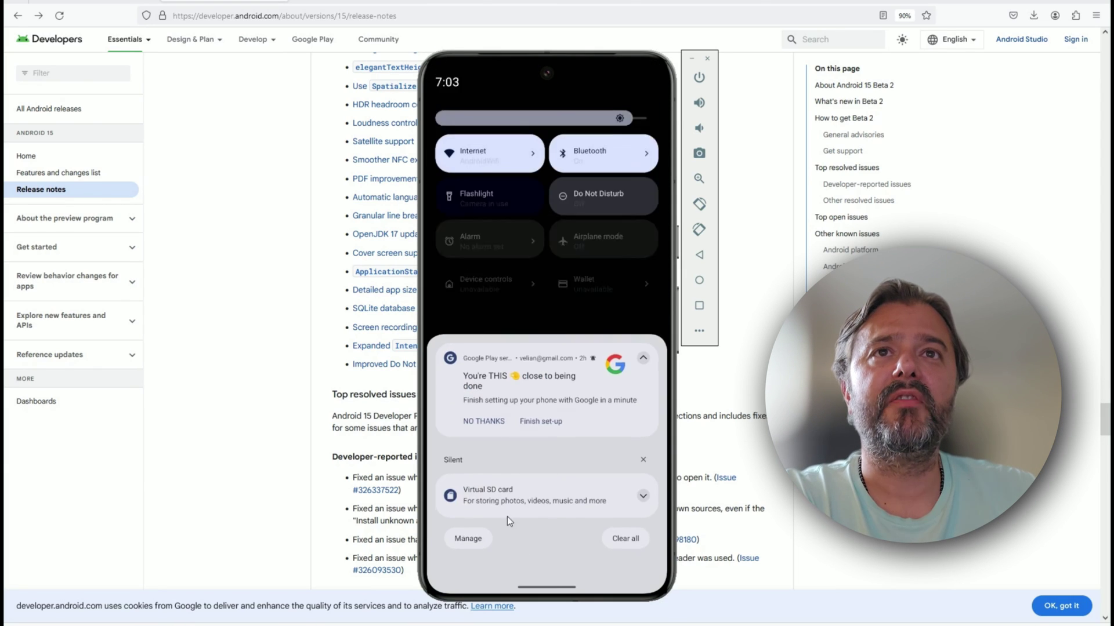
pyautogui.moveTo(581, 288); pyautogui.dragTo(534, 282)
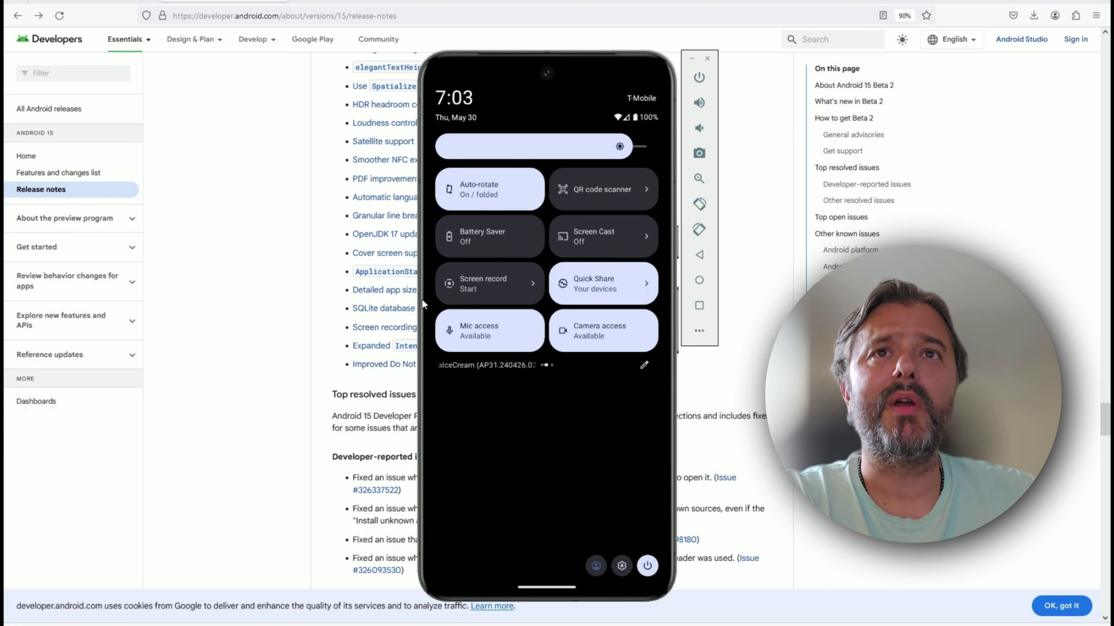
pyautogui.click(534, 282)
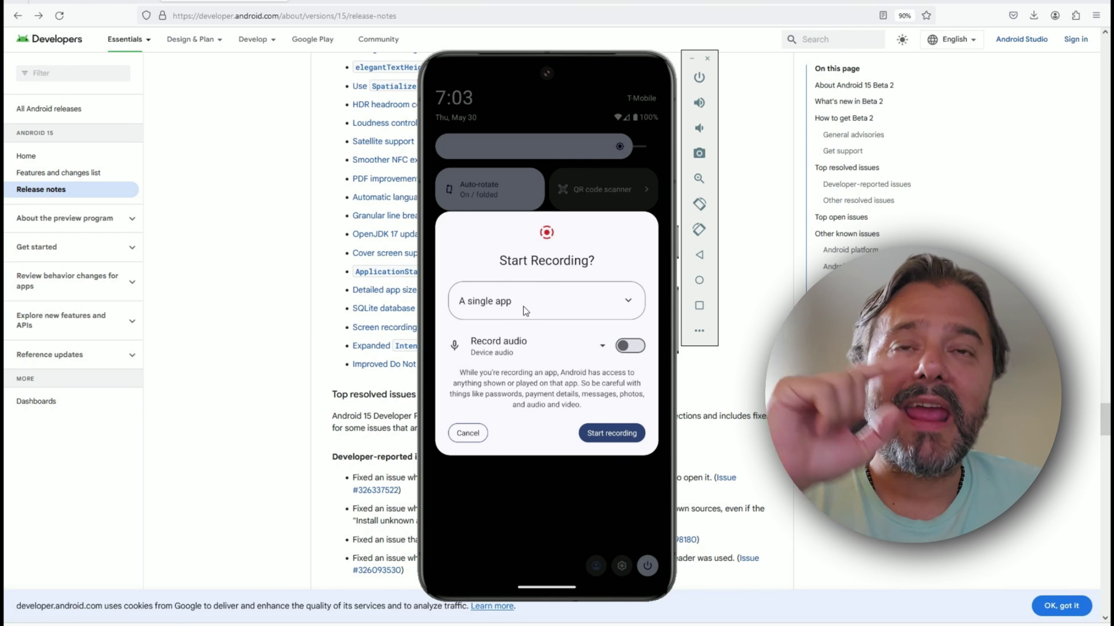
pyautogui.click(523, 306)
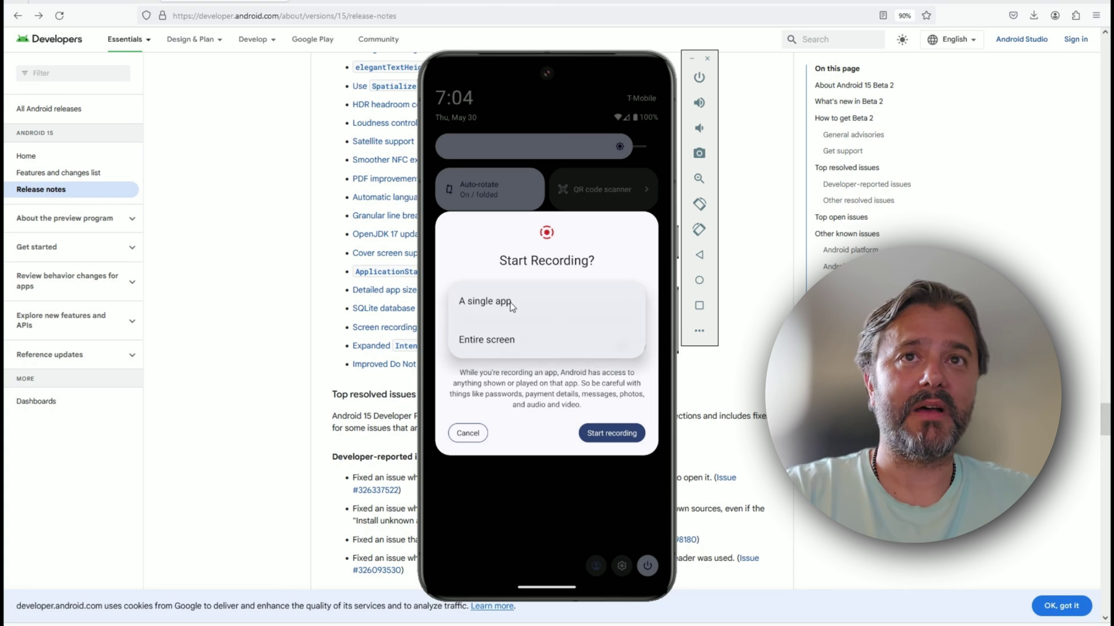
pyautogui.click(510, 302)
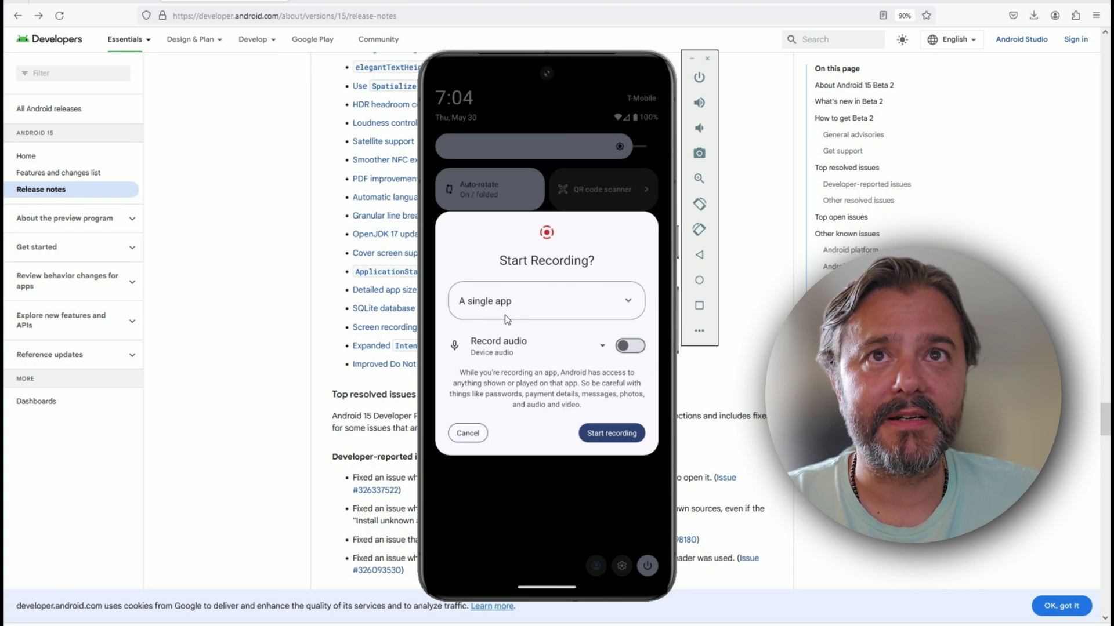
pyautogui.click(630, 346)
pyautogui.click(595, 438)
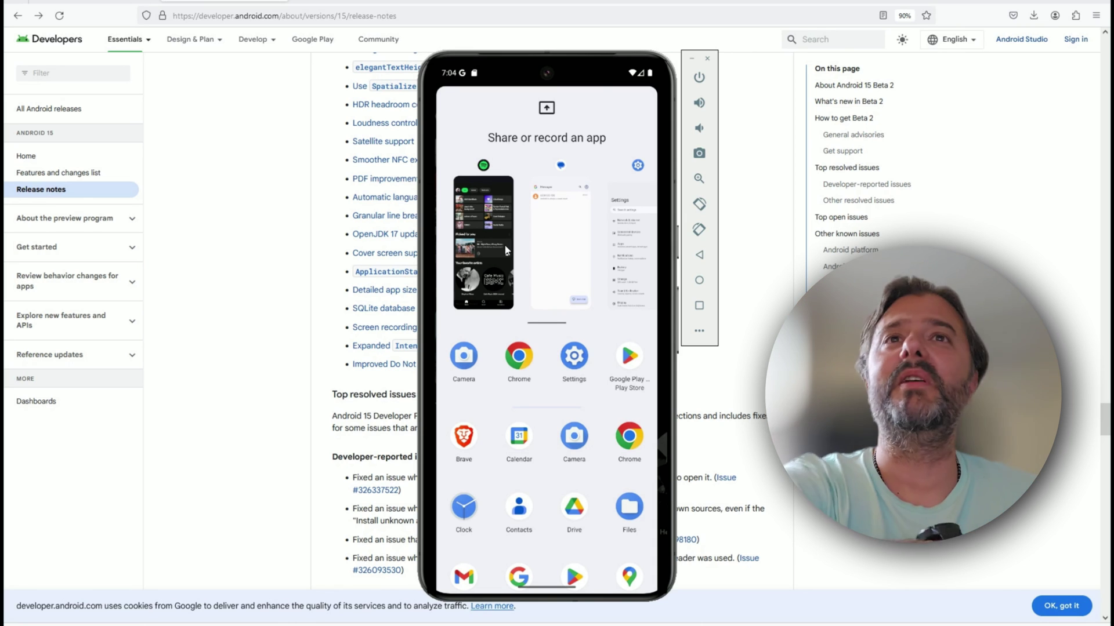
# Pick Spotify to record, open the Turkish Funk & Folk & Psychedelic rock playlist, then go home.
pyautogui.click(507, 251)
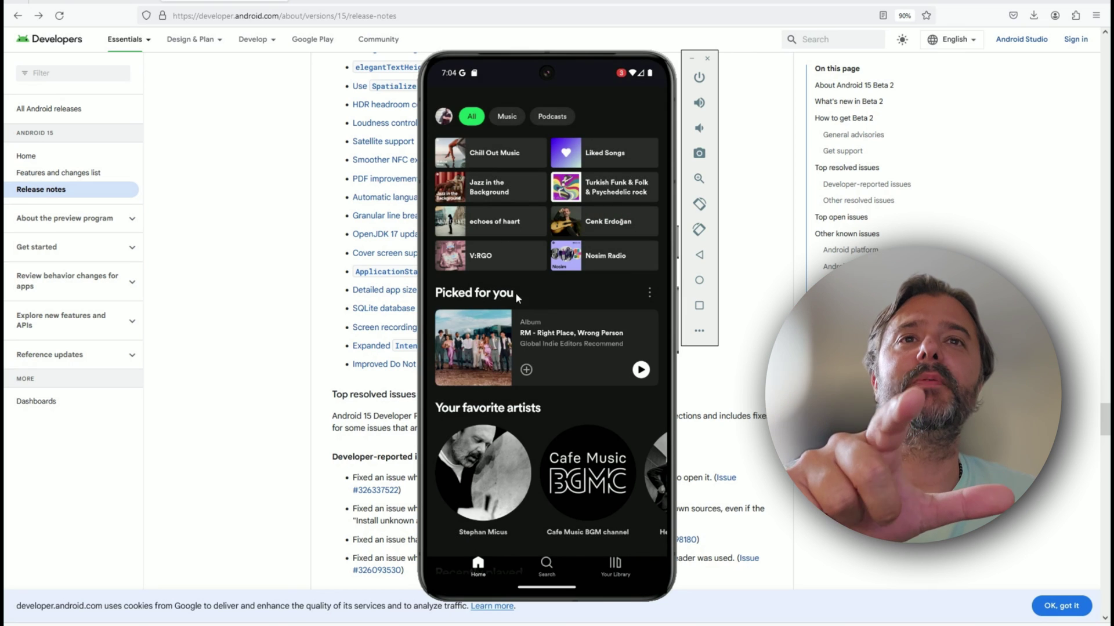
pyautogui.moveTo(560, 303); pyautogui.dragTo(593, 126)
pyautogui.moveTo(580, 354); pyautogui.dragTo(578, 447)
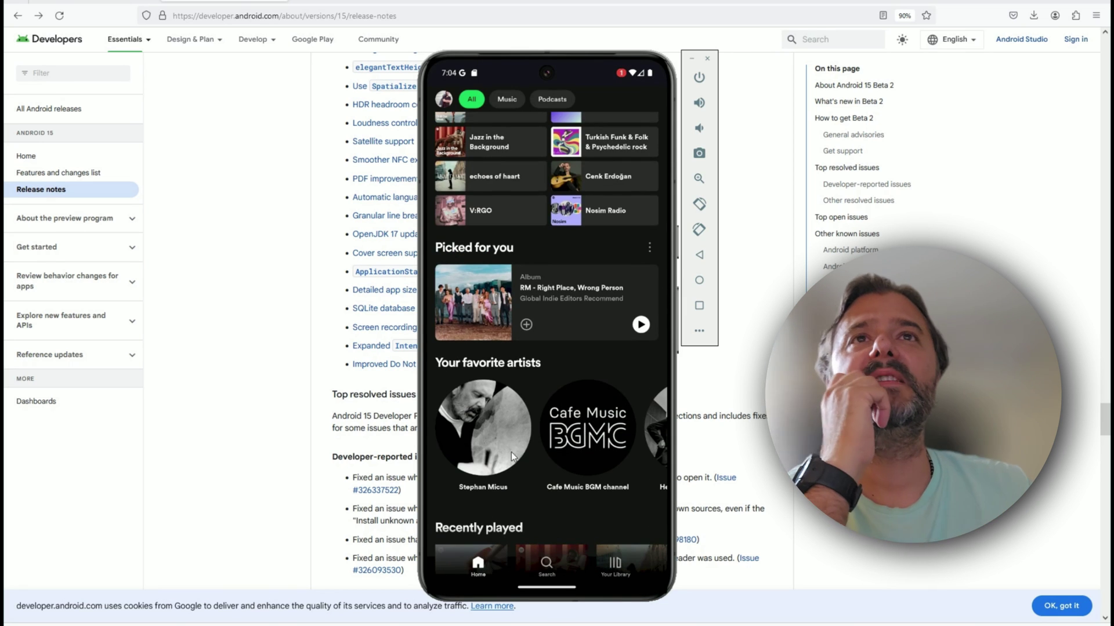
pyautogui.click(603, 140)
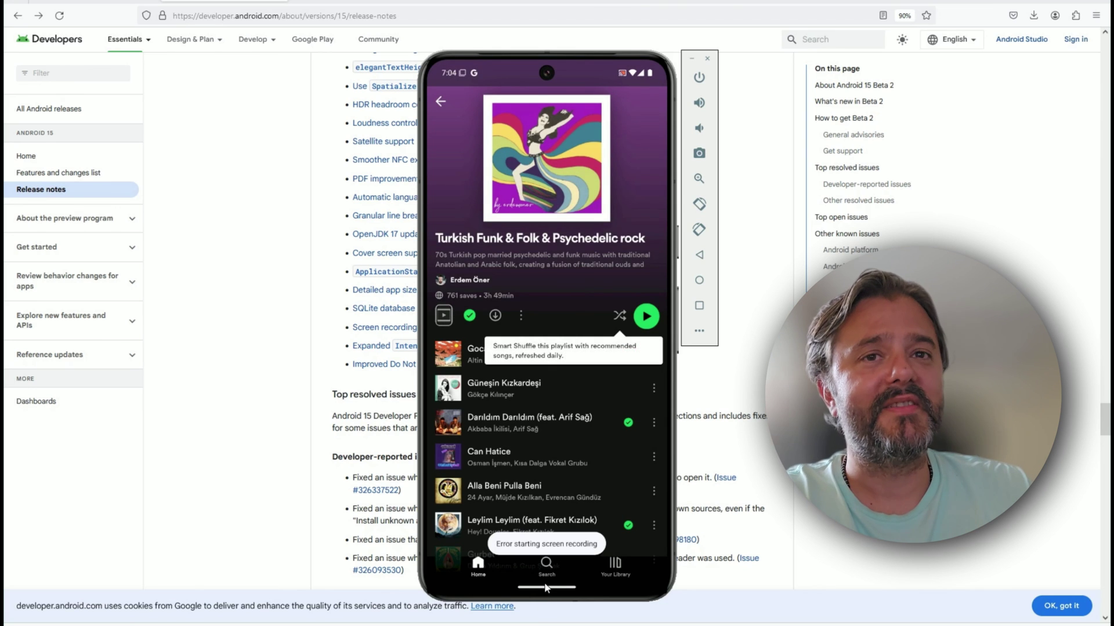
pyautogui.moveTo(545, 587); pyautogui.dragTo(541, 242)
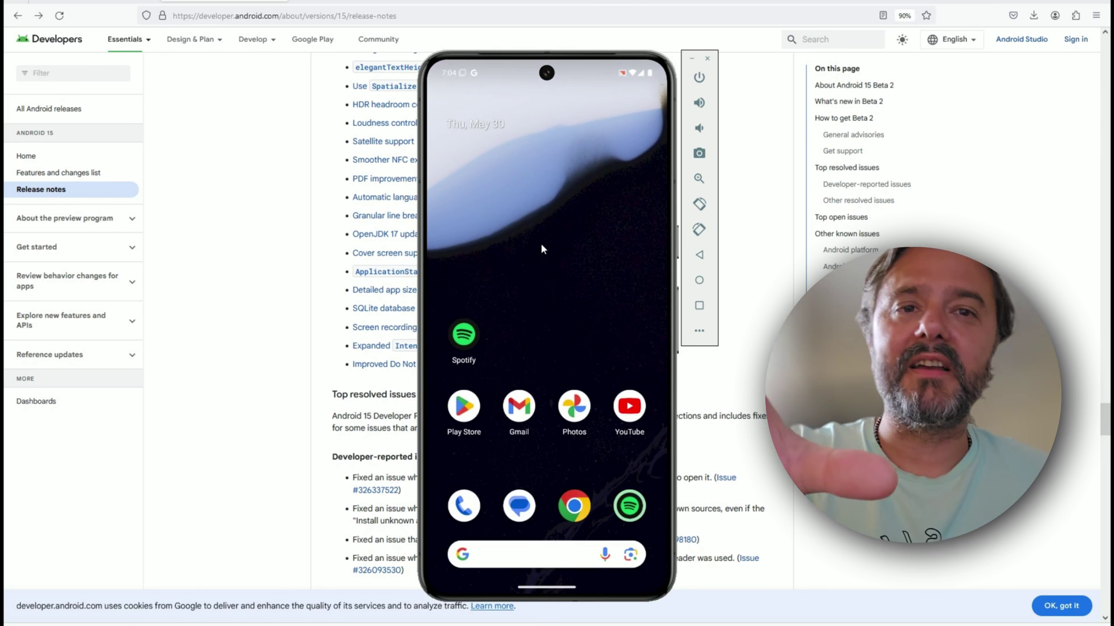